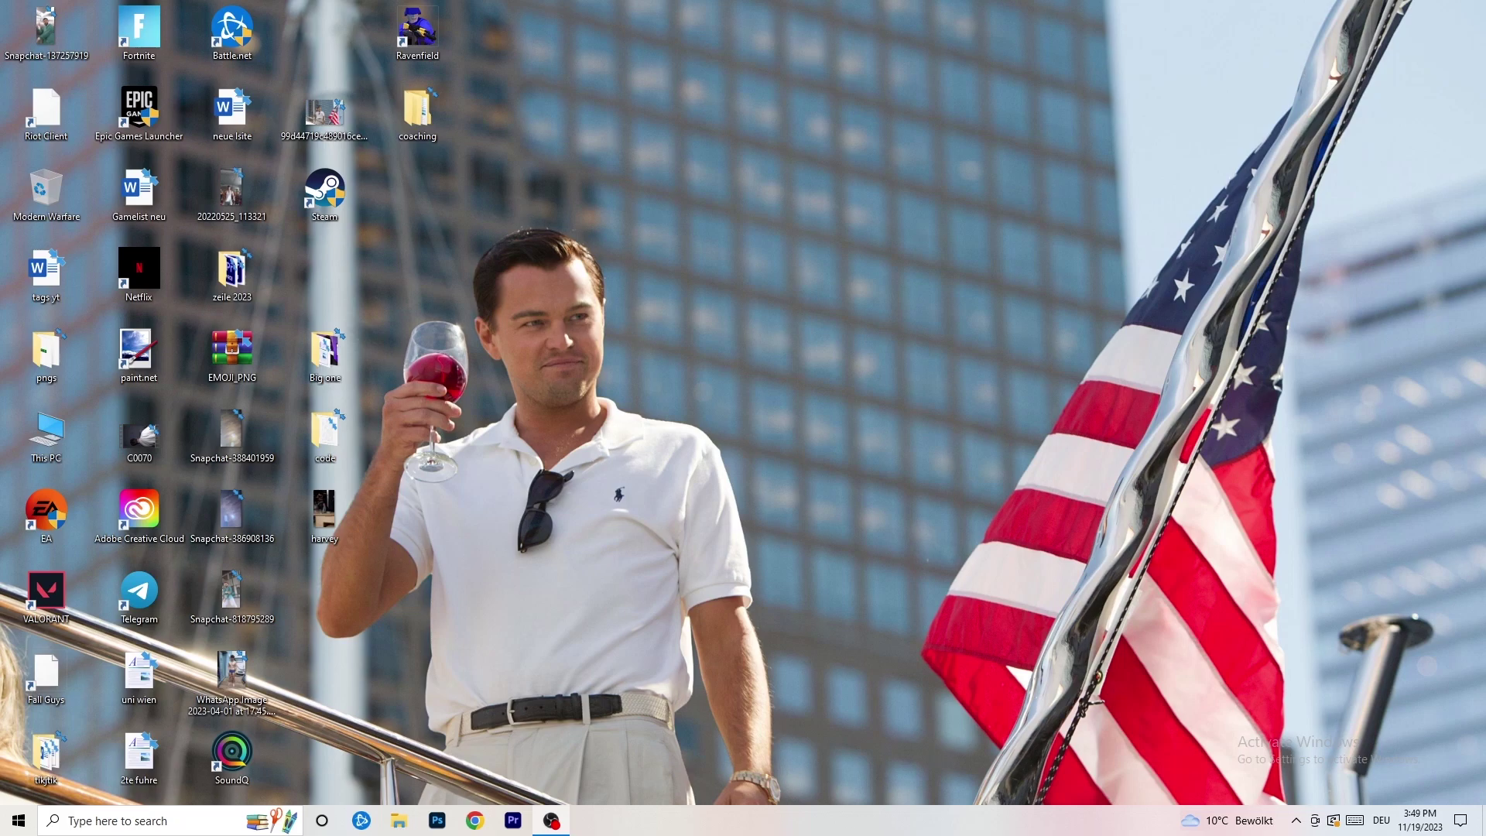
# - Move the Steam shortcut off the icon grid into the open middle of the desktop
pyautogui.moveTo(332, 199); pyautogui.dragTo(794, 283)
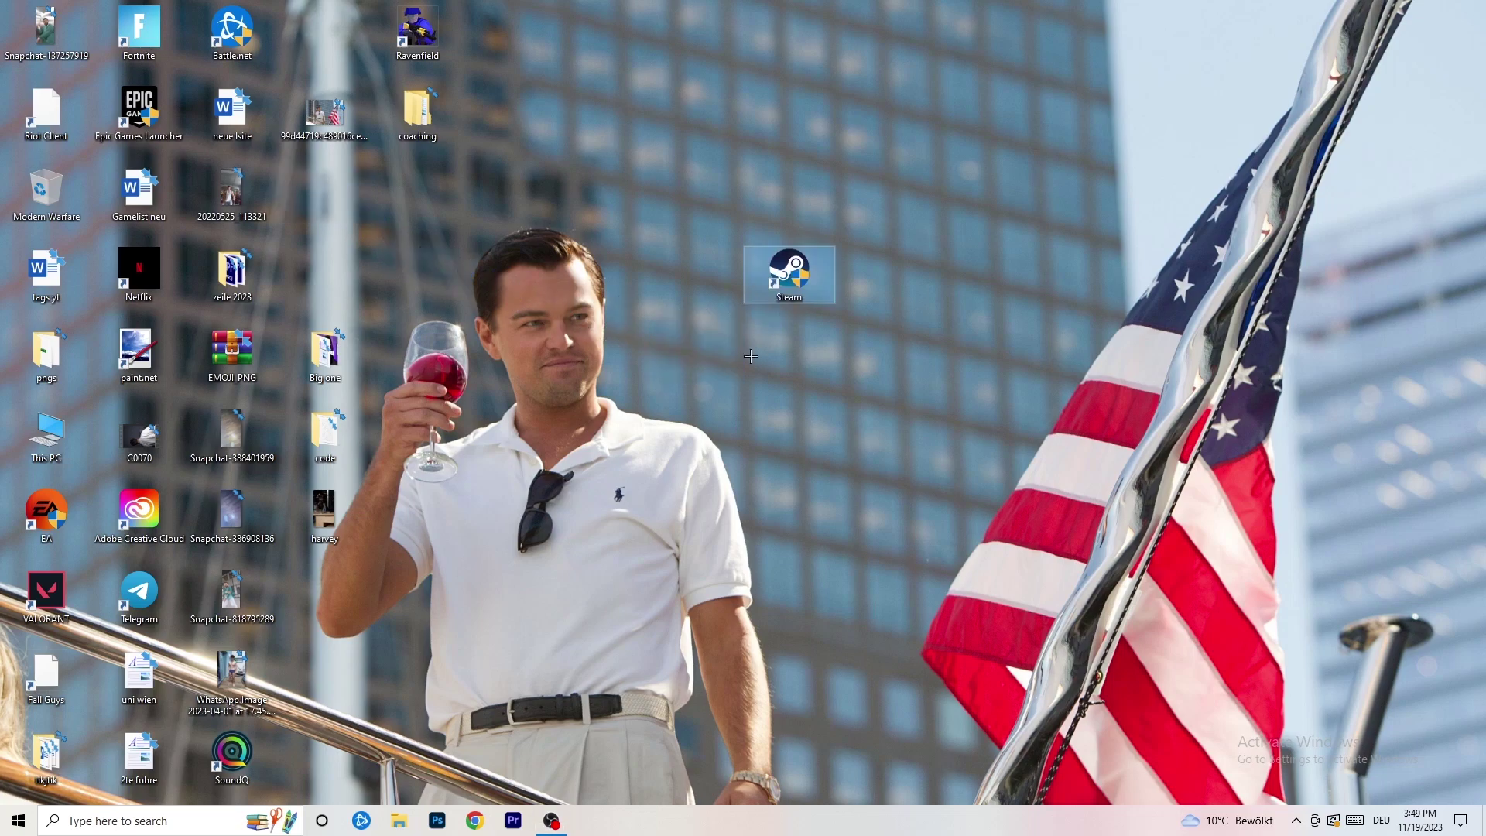
# - Set the Steam shortcut to run as administrator in Windows 8 compatibility mode
pyautogui.rightClick(795, 278)
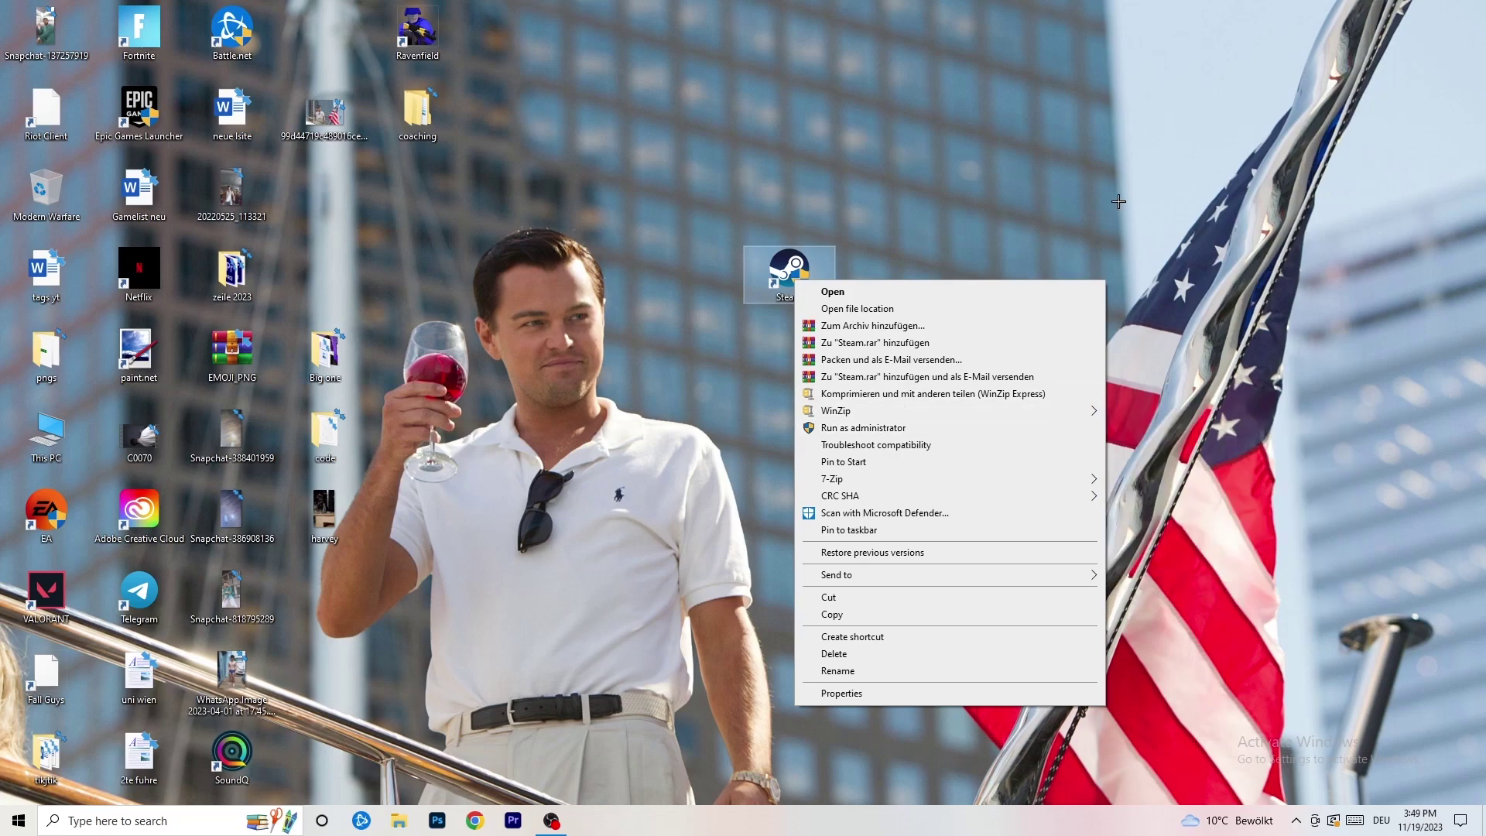
pyautogui.click(842, 693)
pyautogui.moveTo(936, 288); pyautogui.dragTo(665, 218)
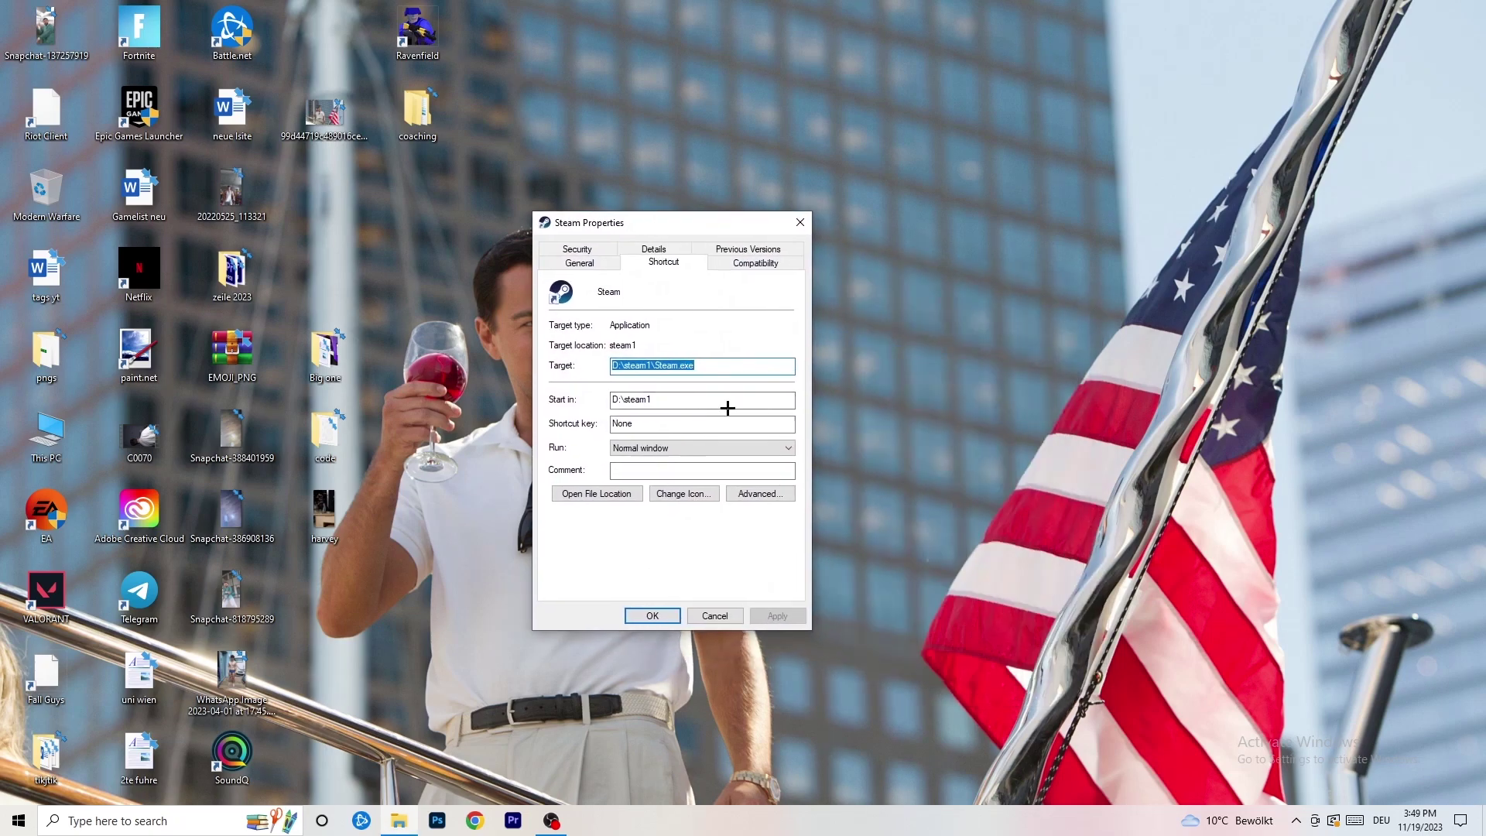
pyautogui.click(762, 266)
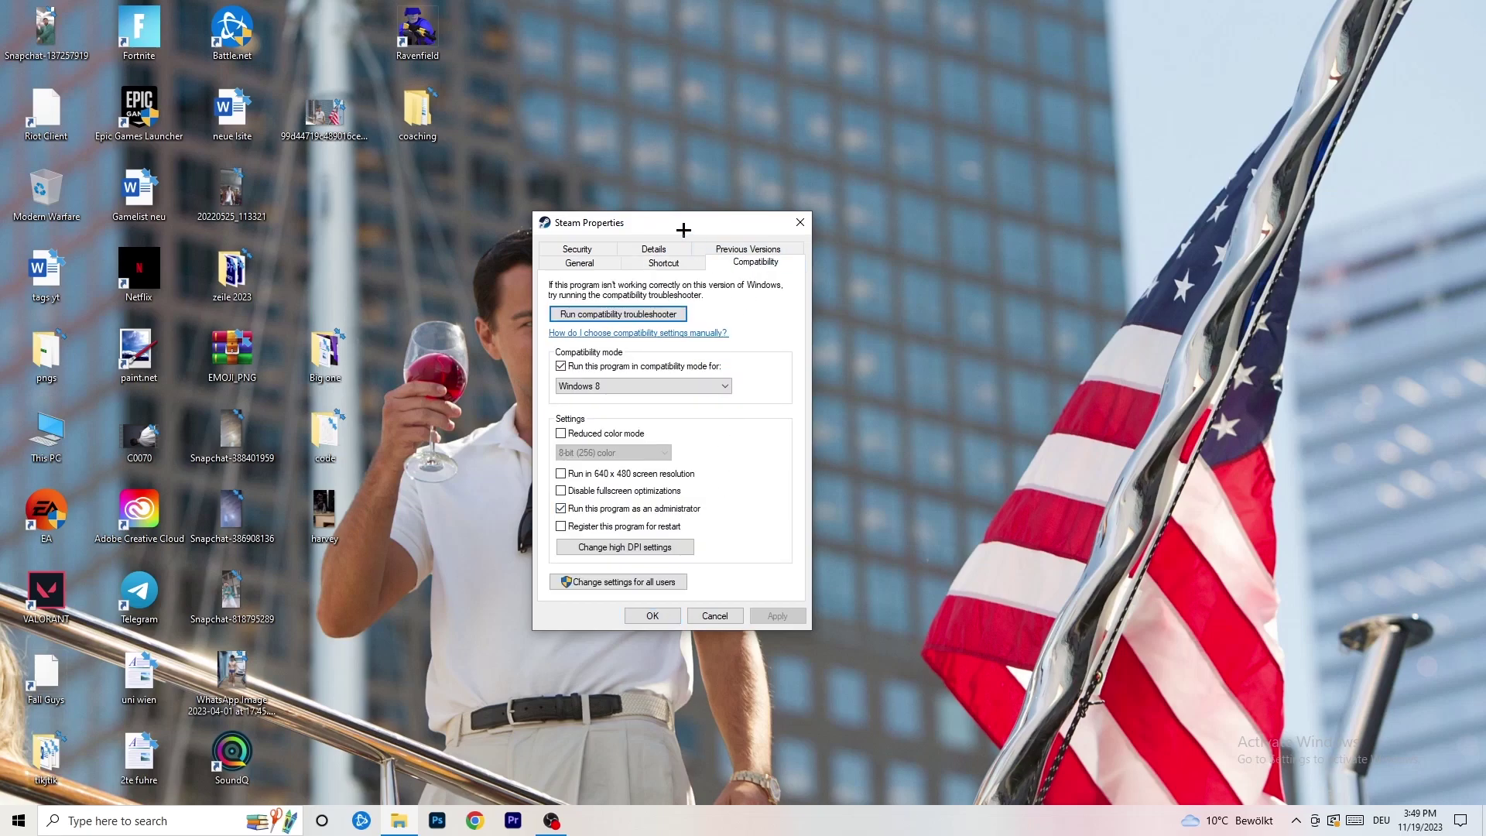
pyautogui.moveTo(684, 224); pyautogui.dragTo(859, 159)
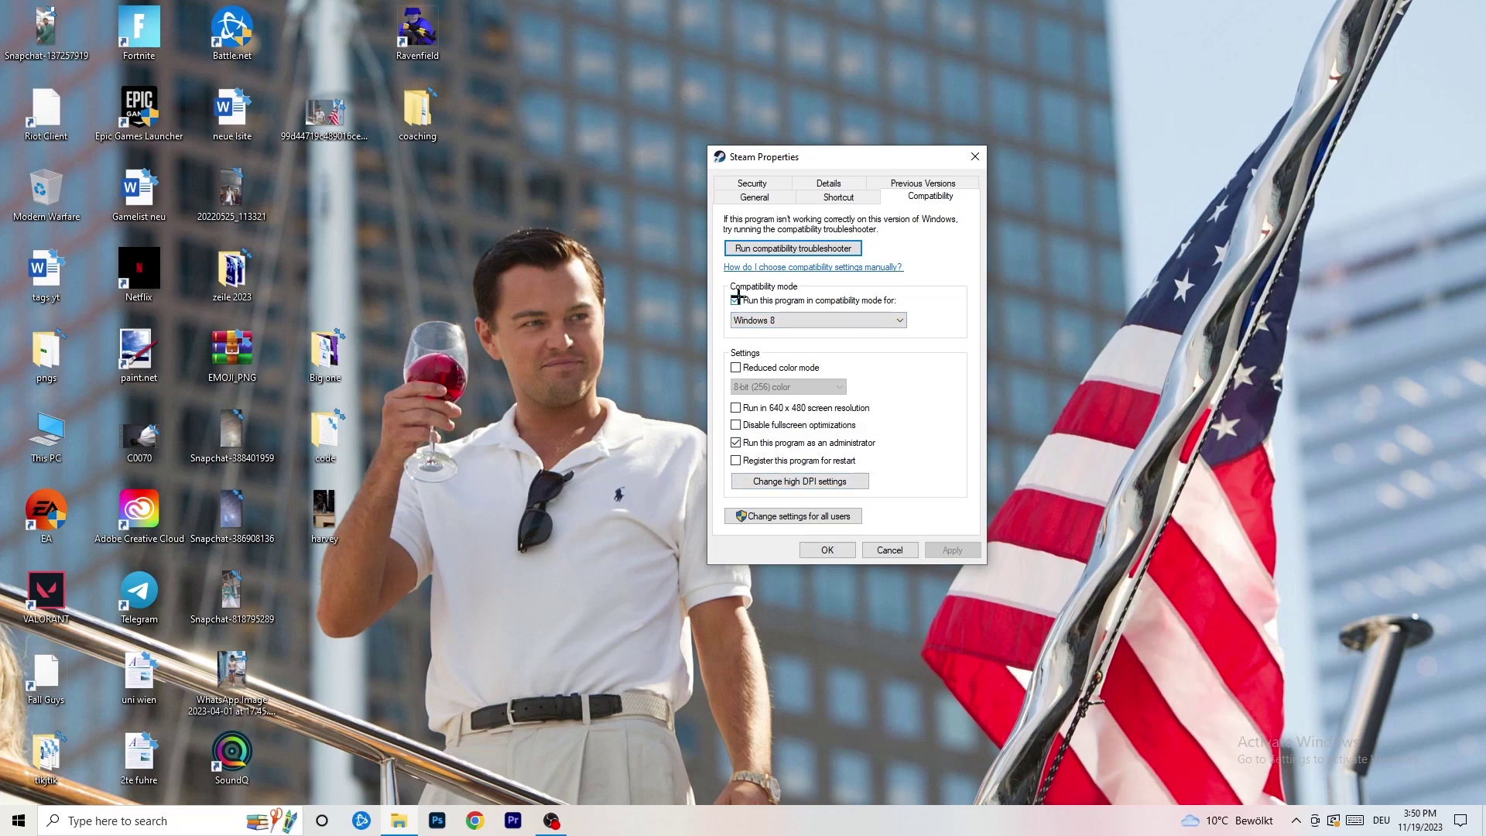
pyautogui.click(864, 318)
pyautogui.click(912, 436)
pyautogui.click(830, 551)
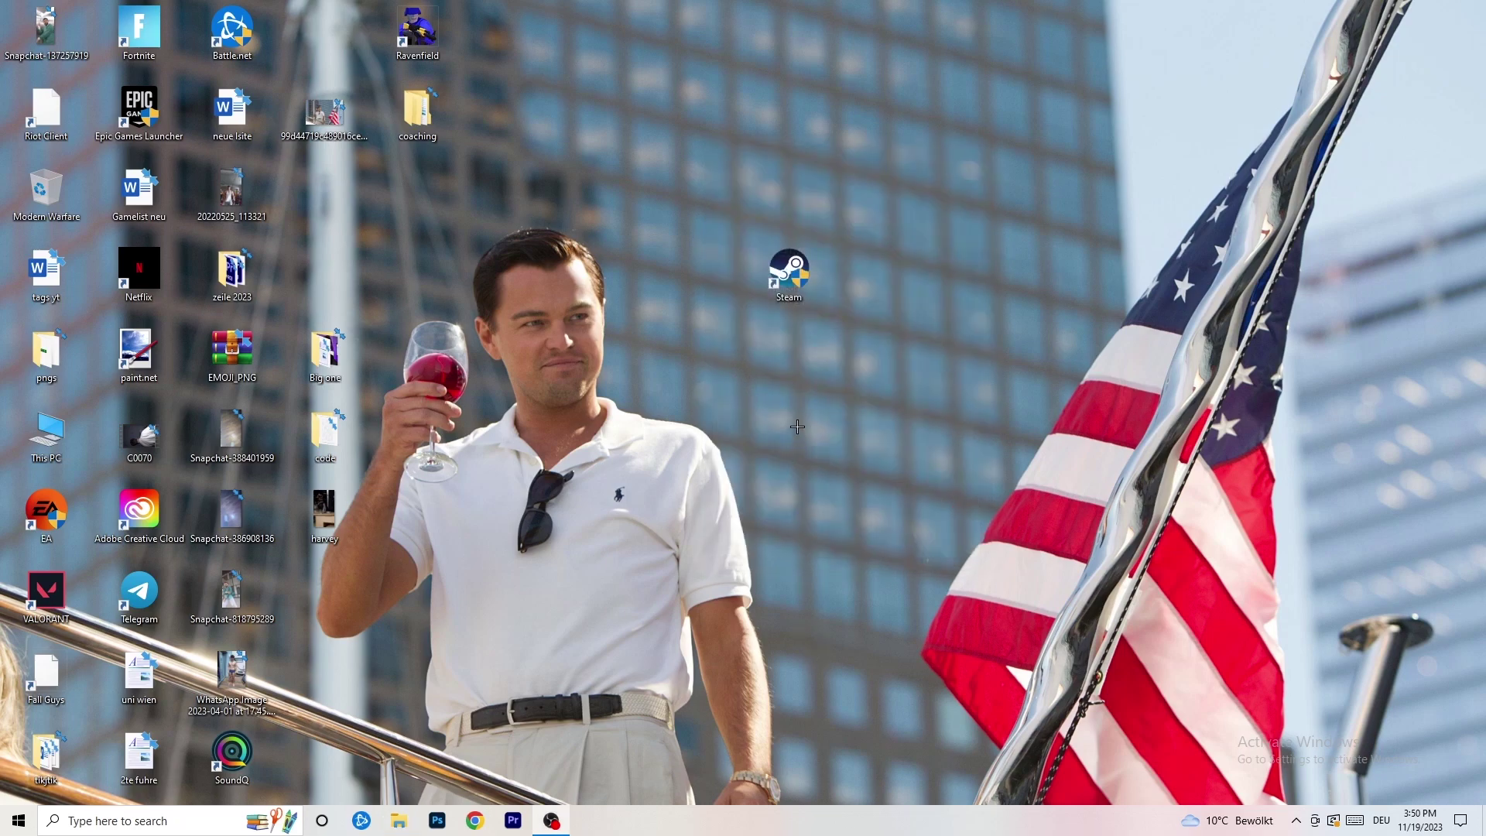
# - Shift the Steam shortcut left in two moves until it sits beside the icon columns
pyautogui.moveTo(773, 291); pyautogui.dragTo(702, 277)
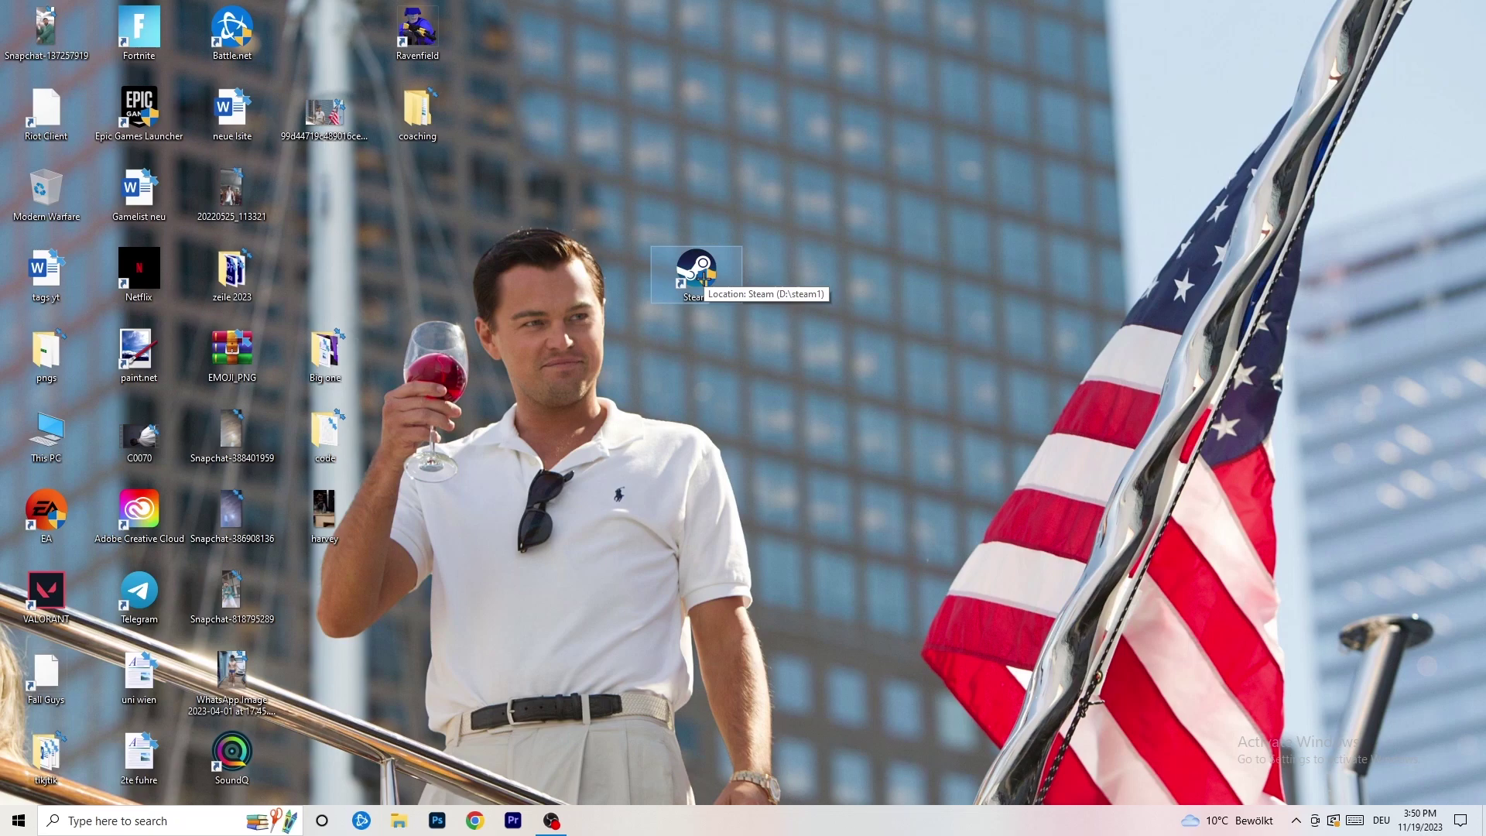
pyautogui.moveTo(702, 278); pyautogui.dragTo(517, 278)
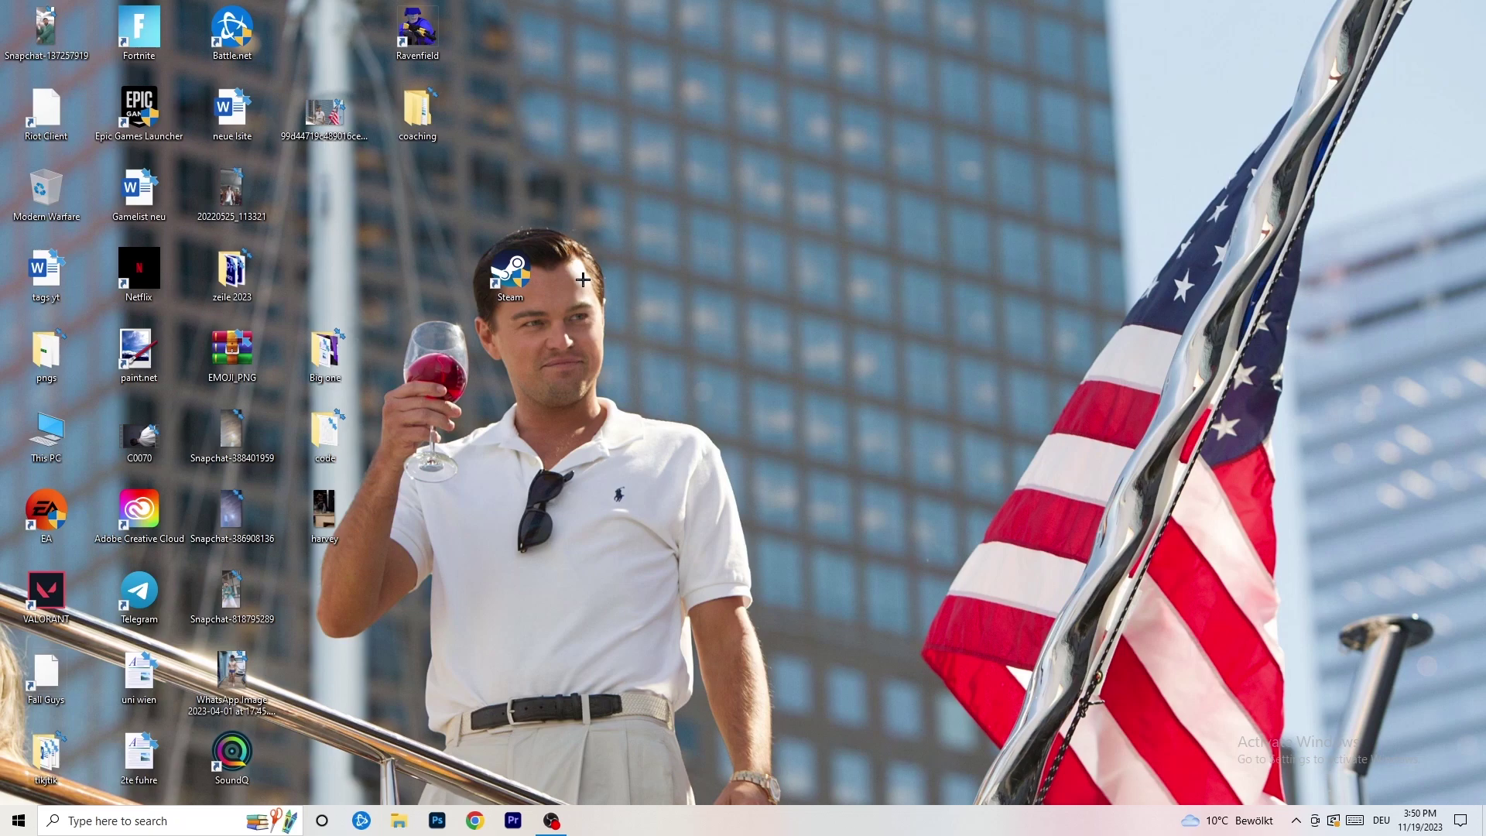
# - Review Steam's compatibility settings without changing them, then move the taskbar to the right screen edge
pyautogui.rightClick(512, 286)
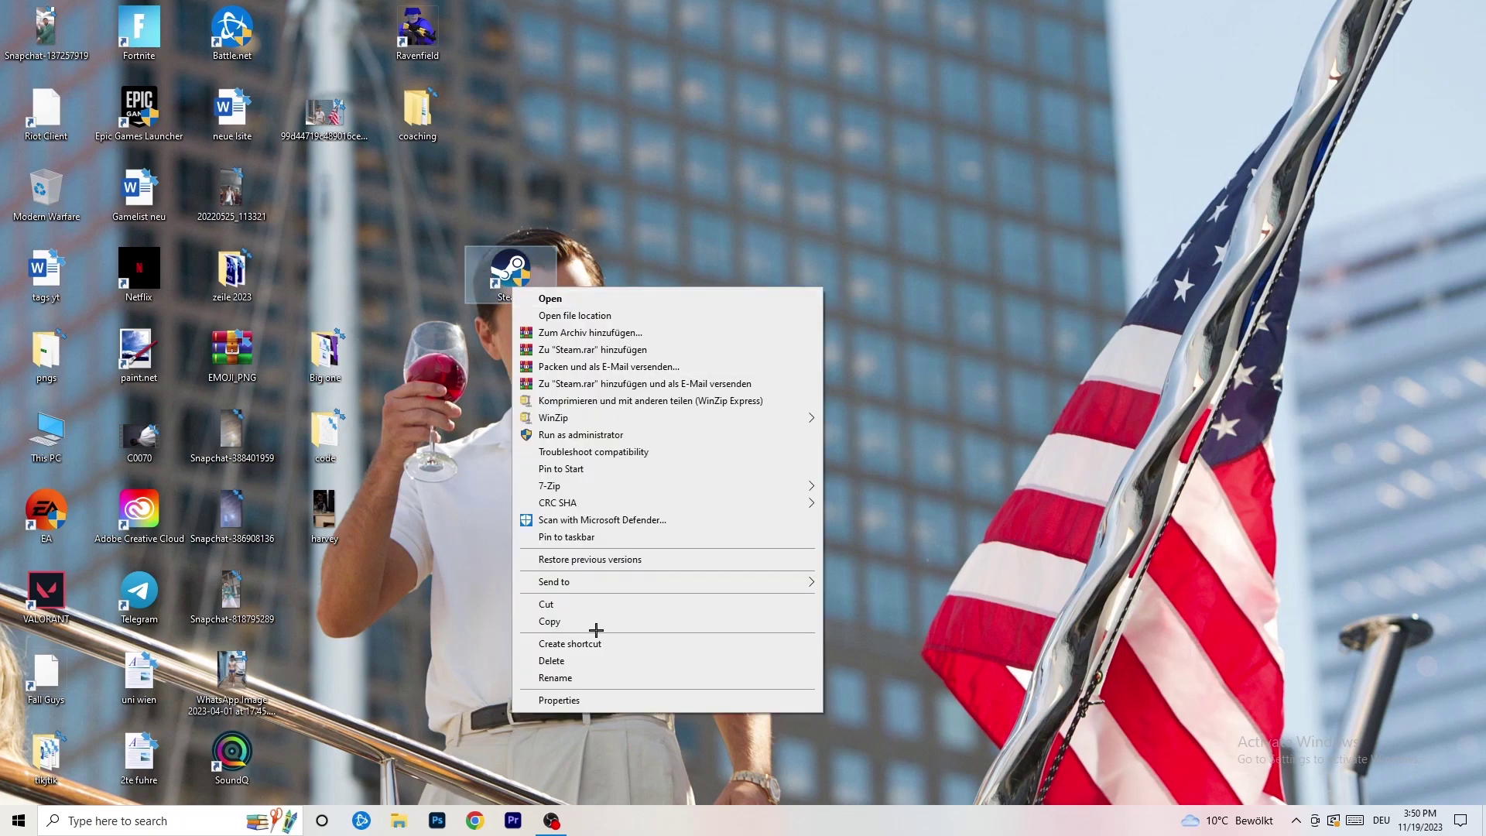
pyautogui.click(562, 700)
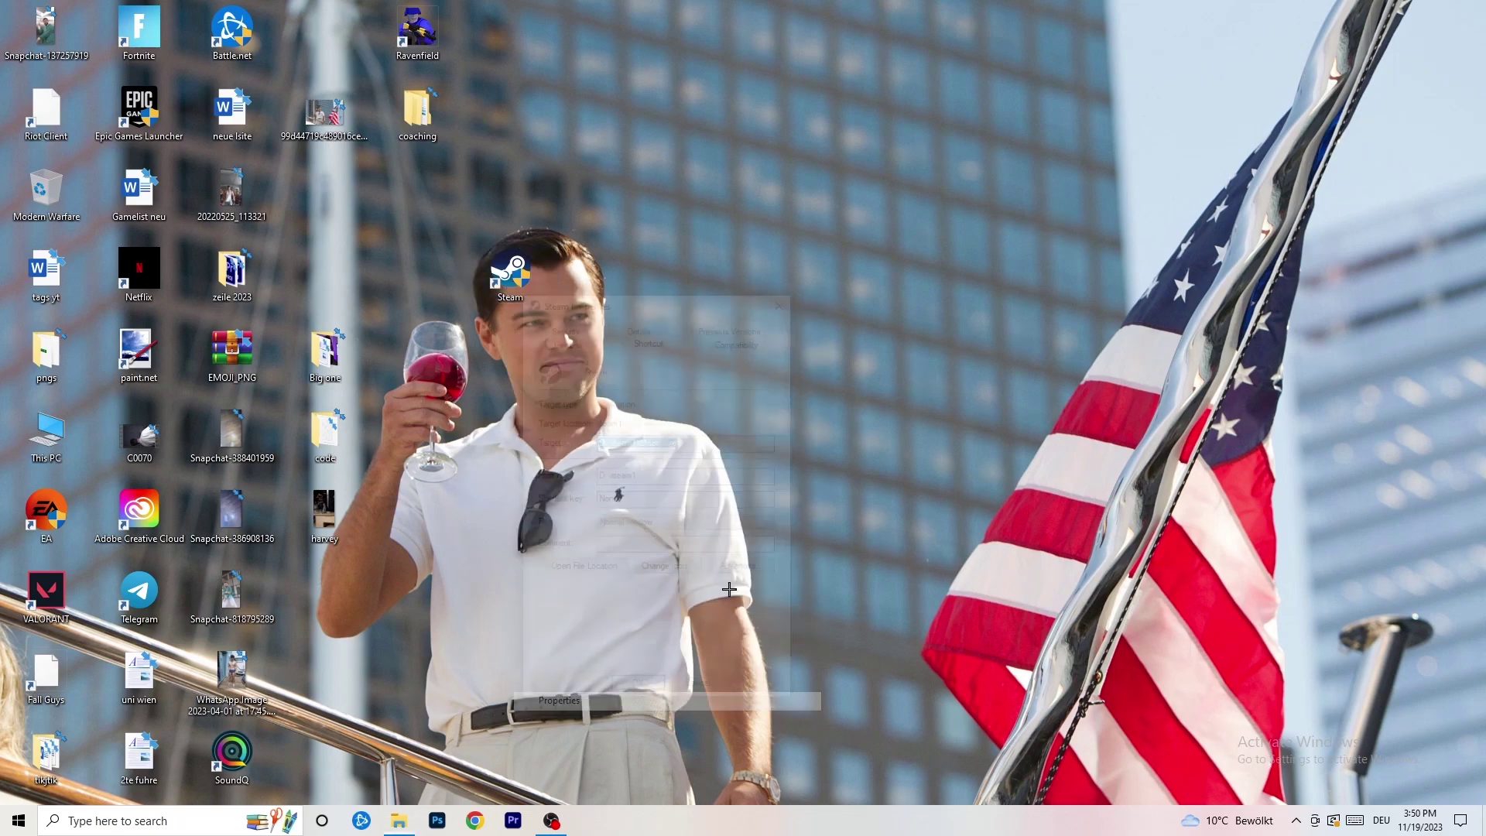
pyautogui.click(723, 338)
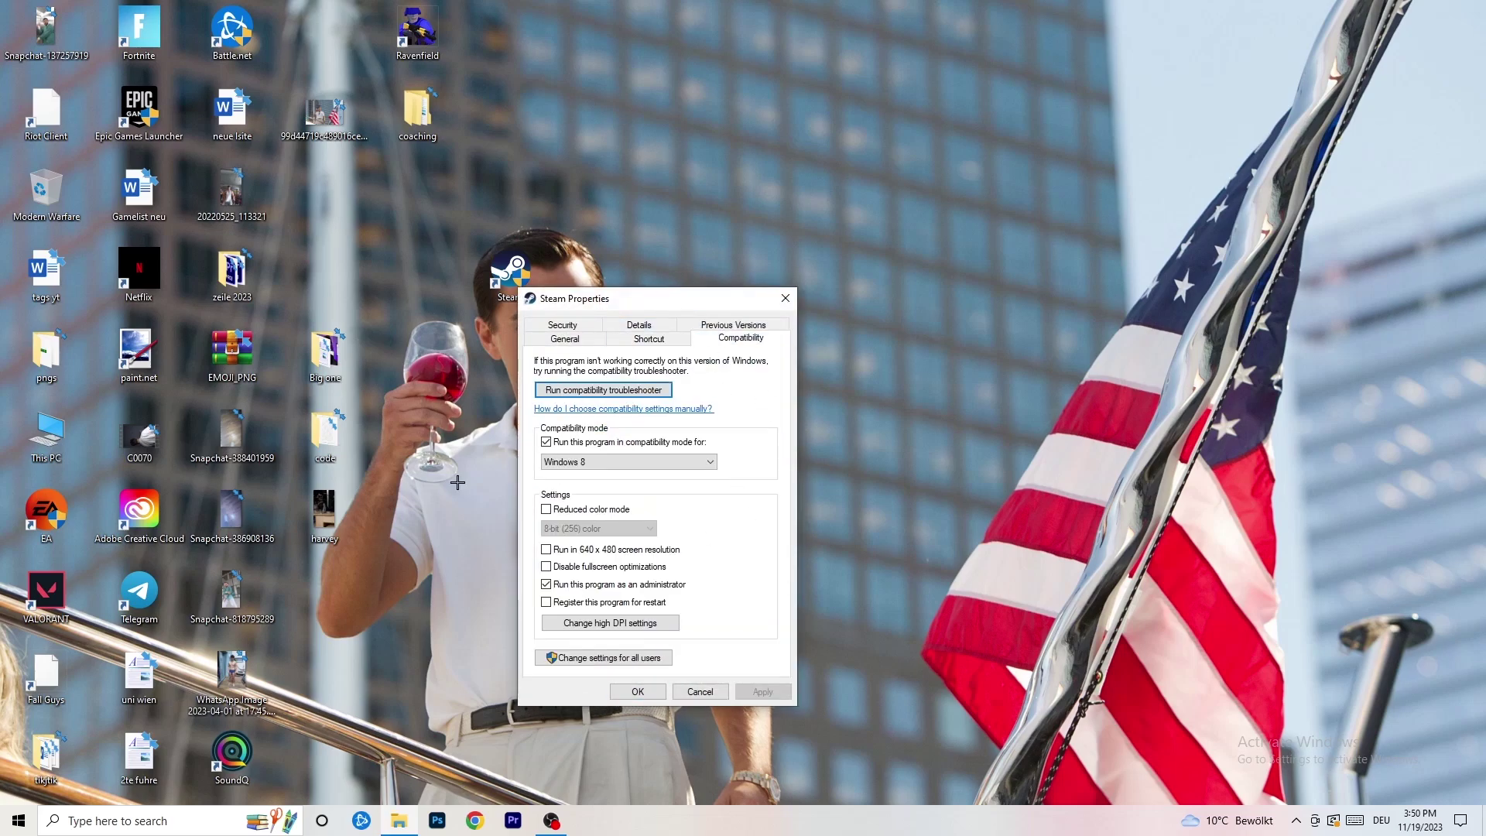
pyautogui.click(785, 299)
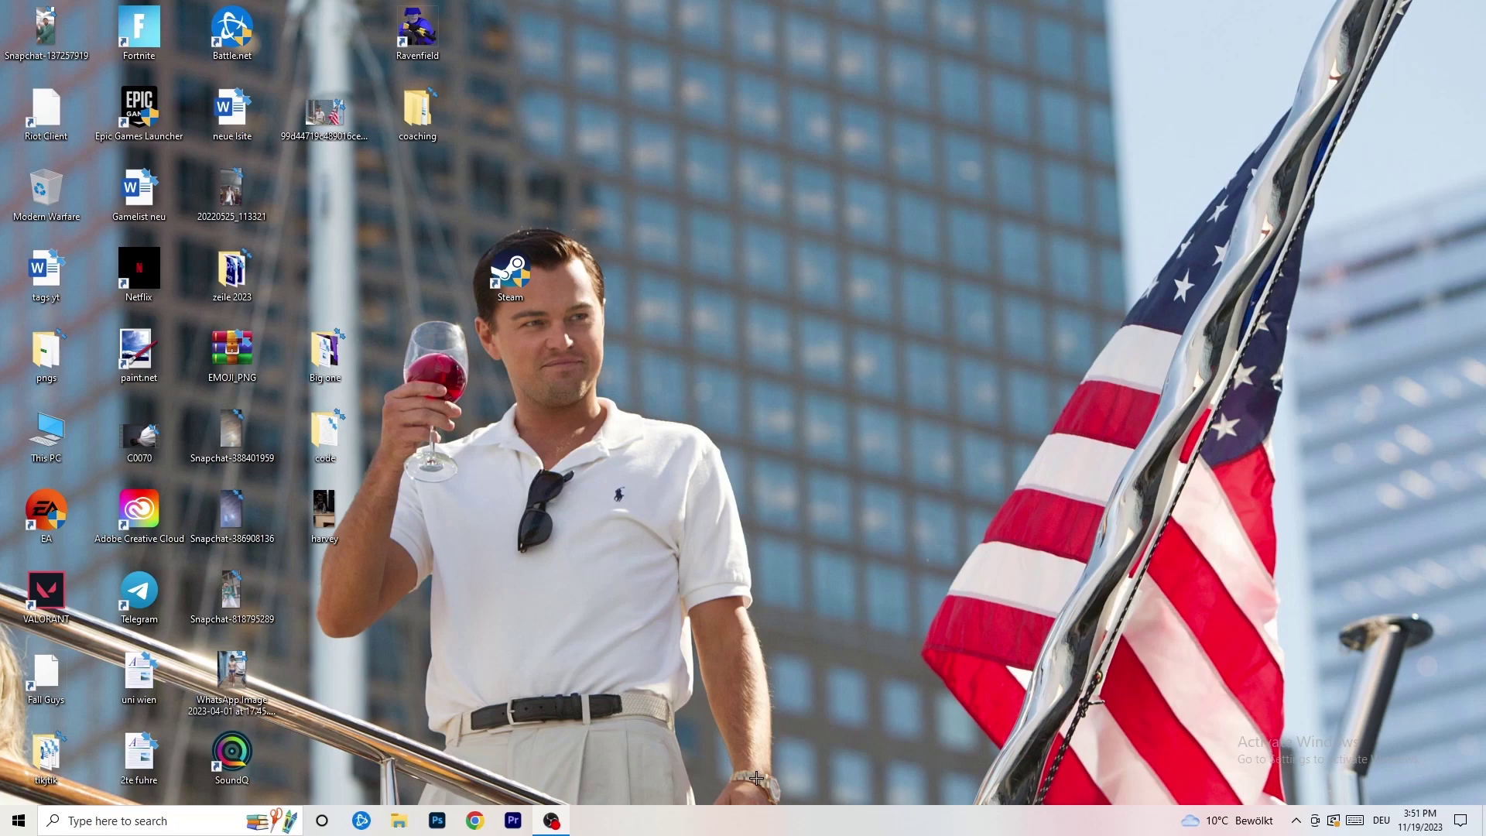
pyautogui.moveTo(754, 830); pyautogui.dragTo(843, 724)
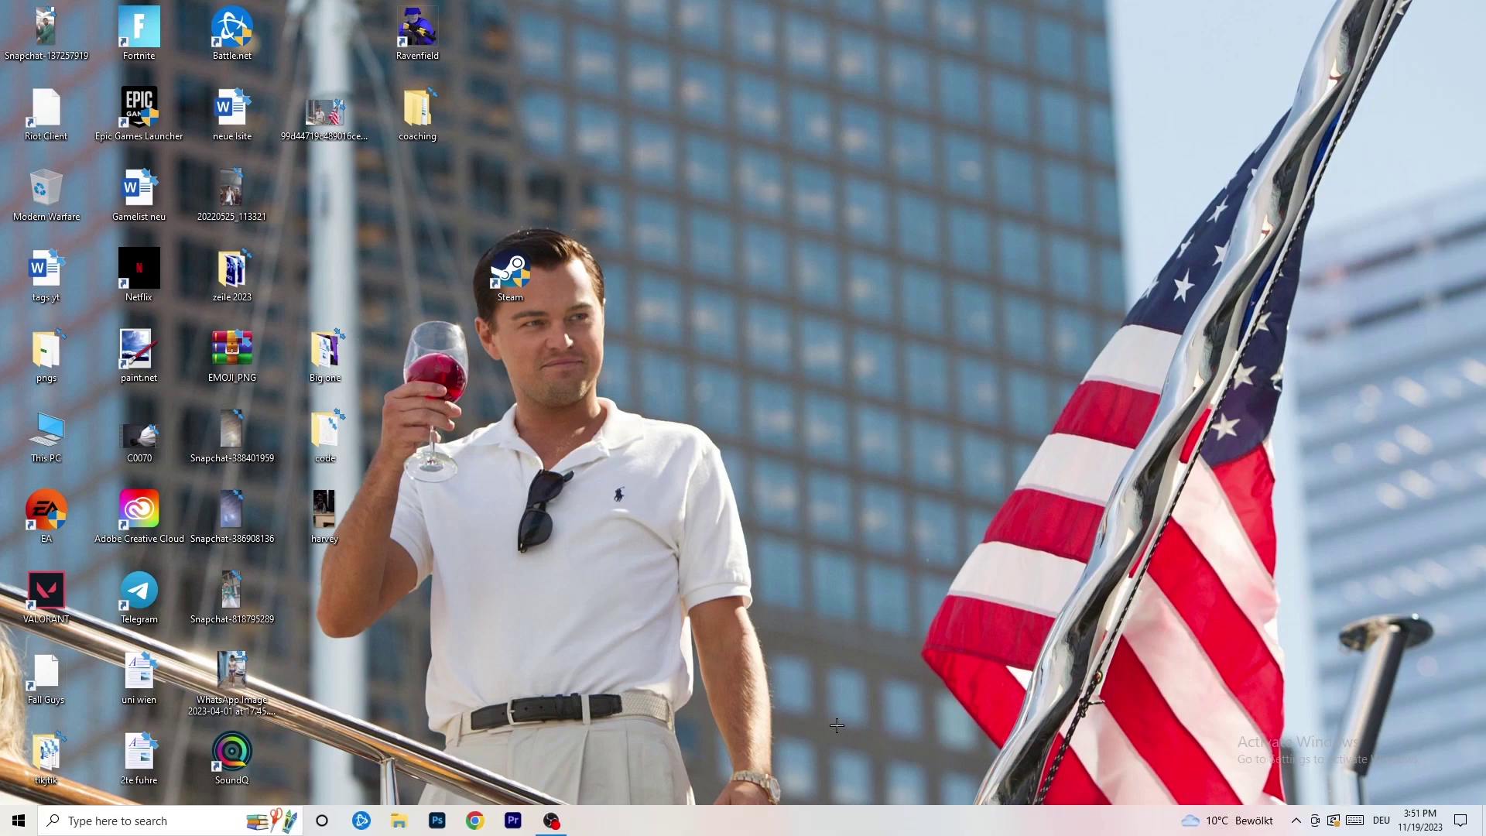
# - Launch Task Manager from the taskbar, maximize it, and show the Details tab with PIDs and status
pyautogui.rightClick(755, 826)
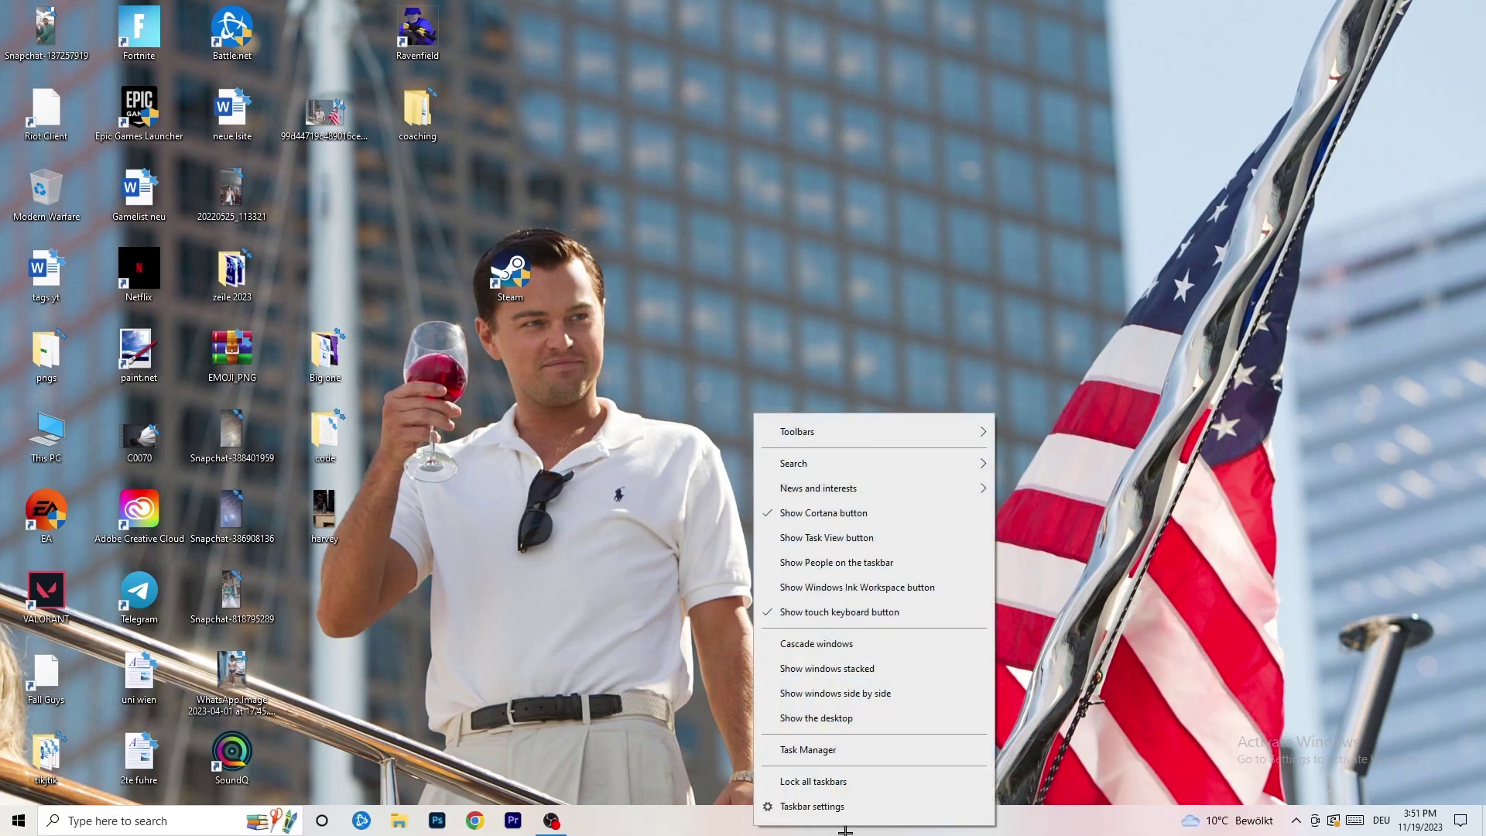
pyautogui.click(828, 751)
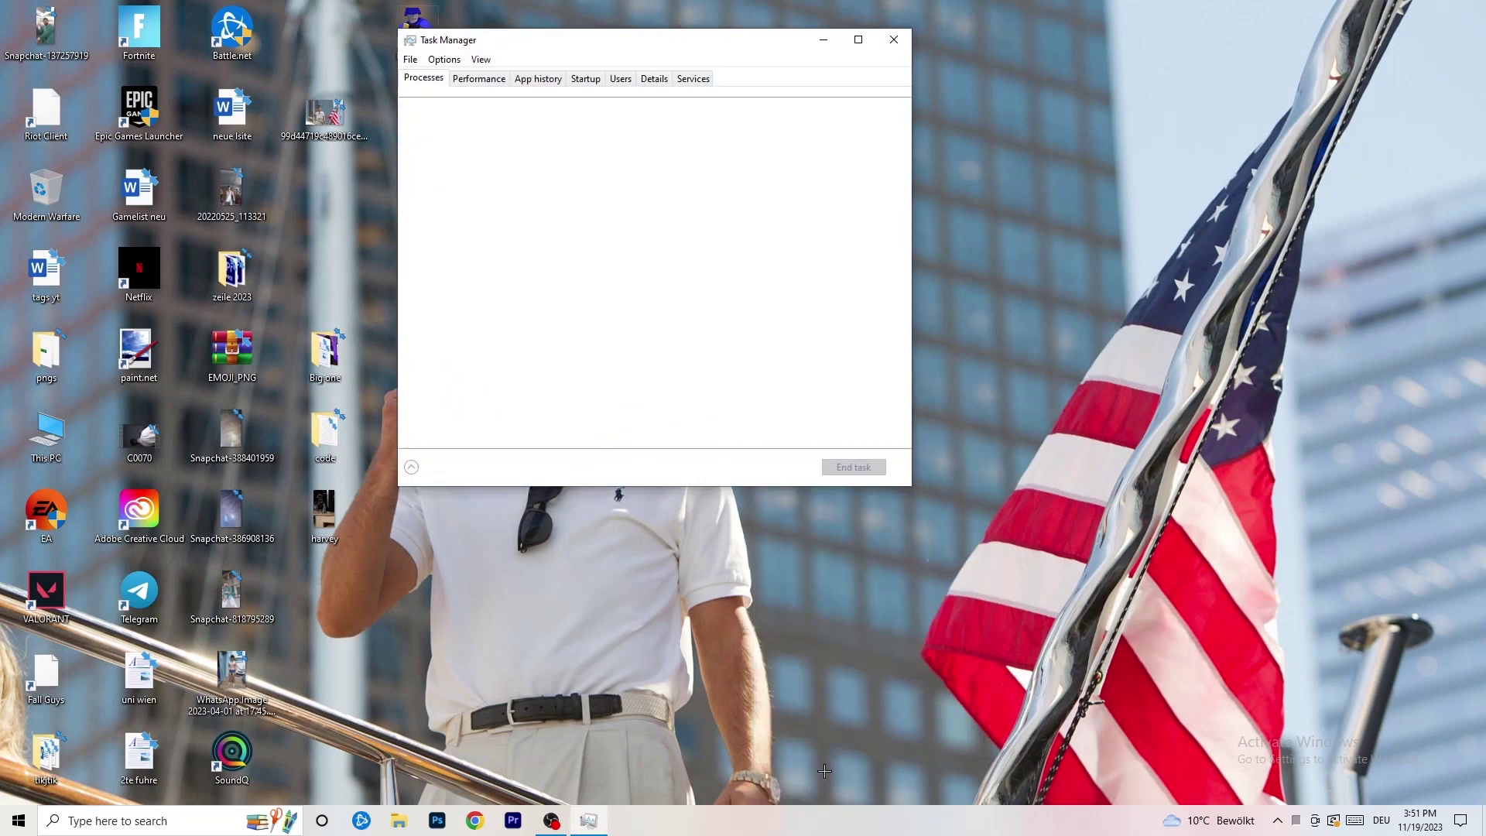
pyautogui.click(858, 36)
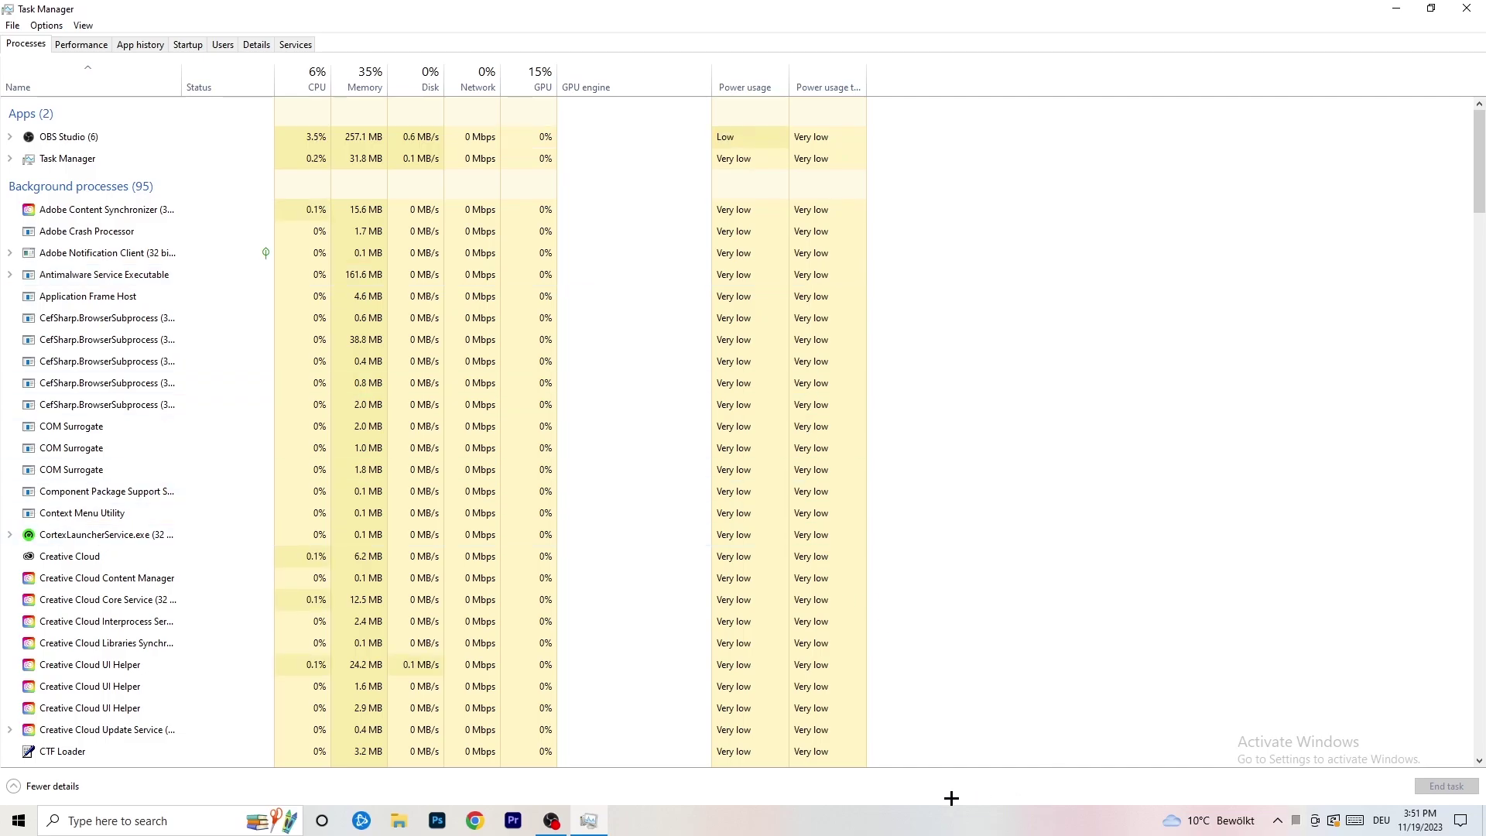
pyautogui.click(241, 45)
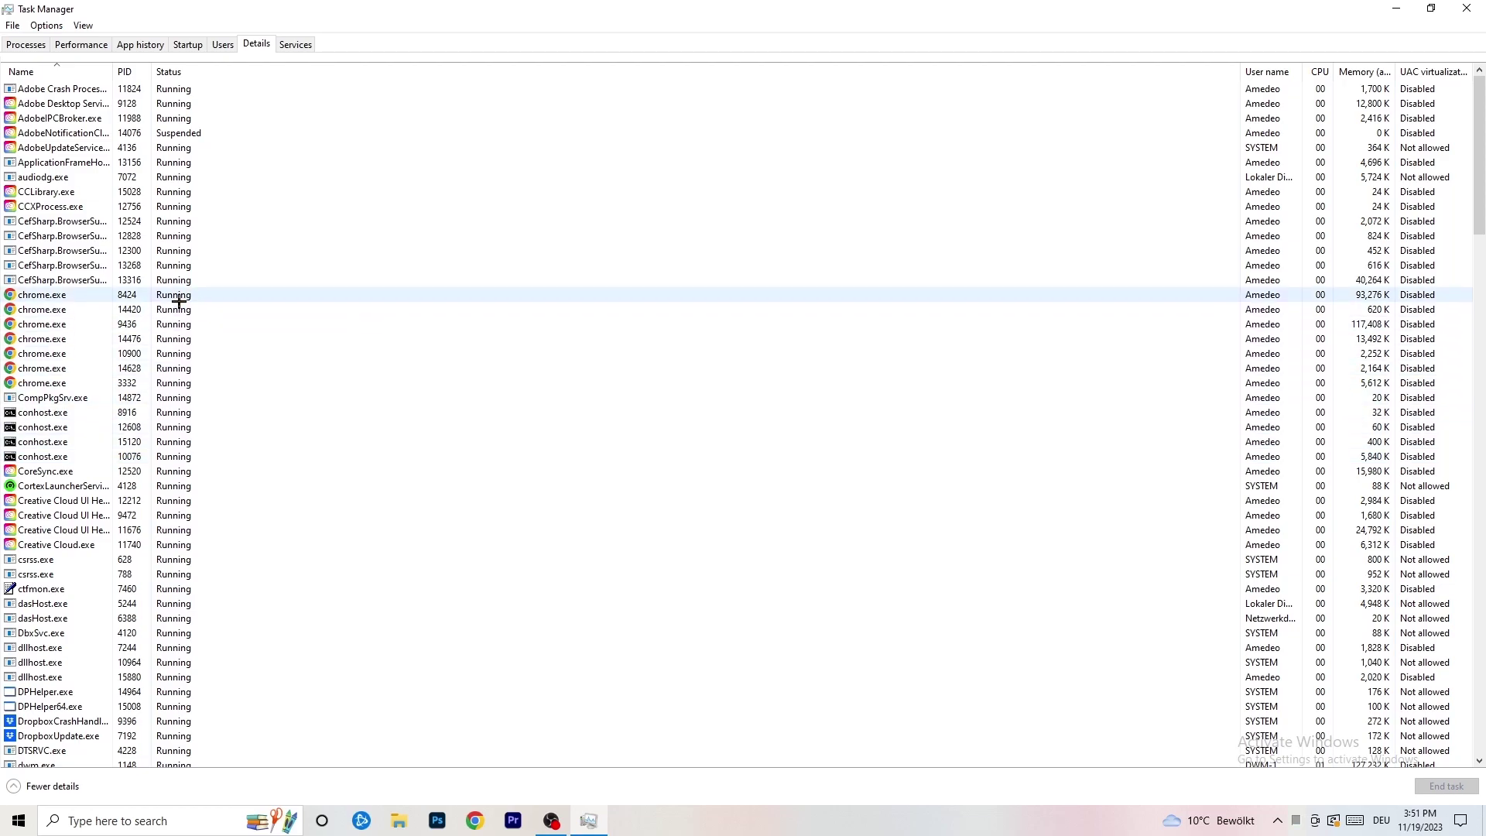
# - Inspect the Creative Cloud UI Helper's Set priority options, then switch to the Startup apps list
pyautogui.scroll(-3, 182, 298)
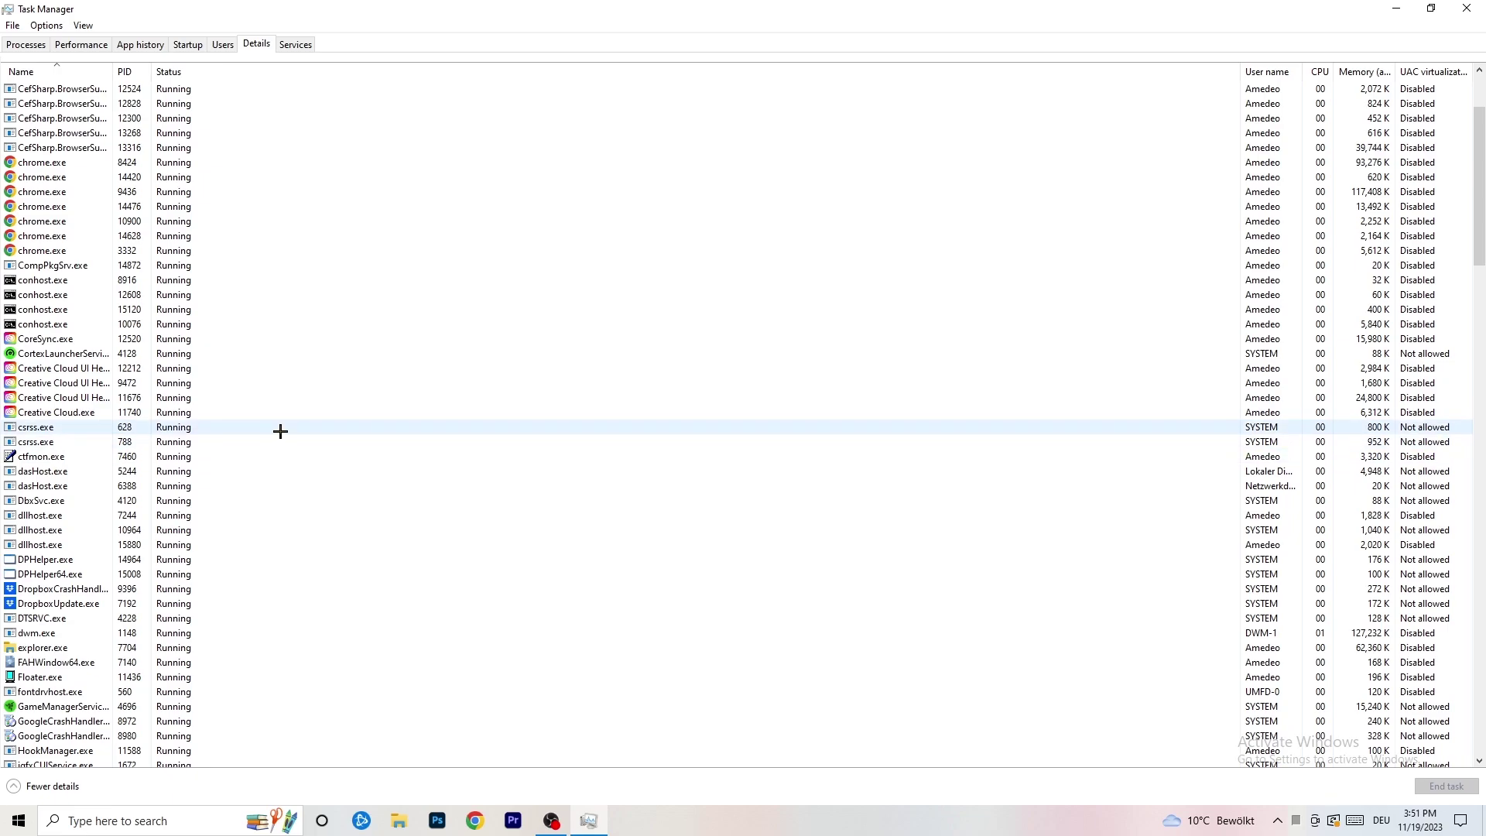
pyautogui.rightClick(62, 396)
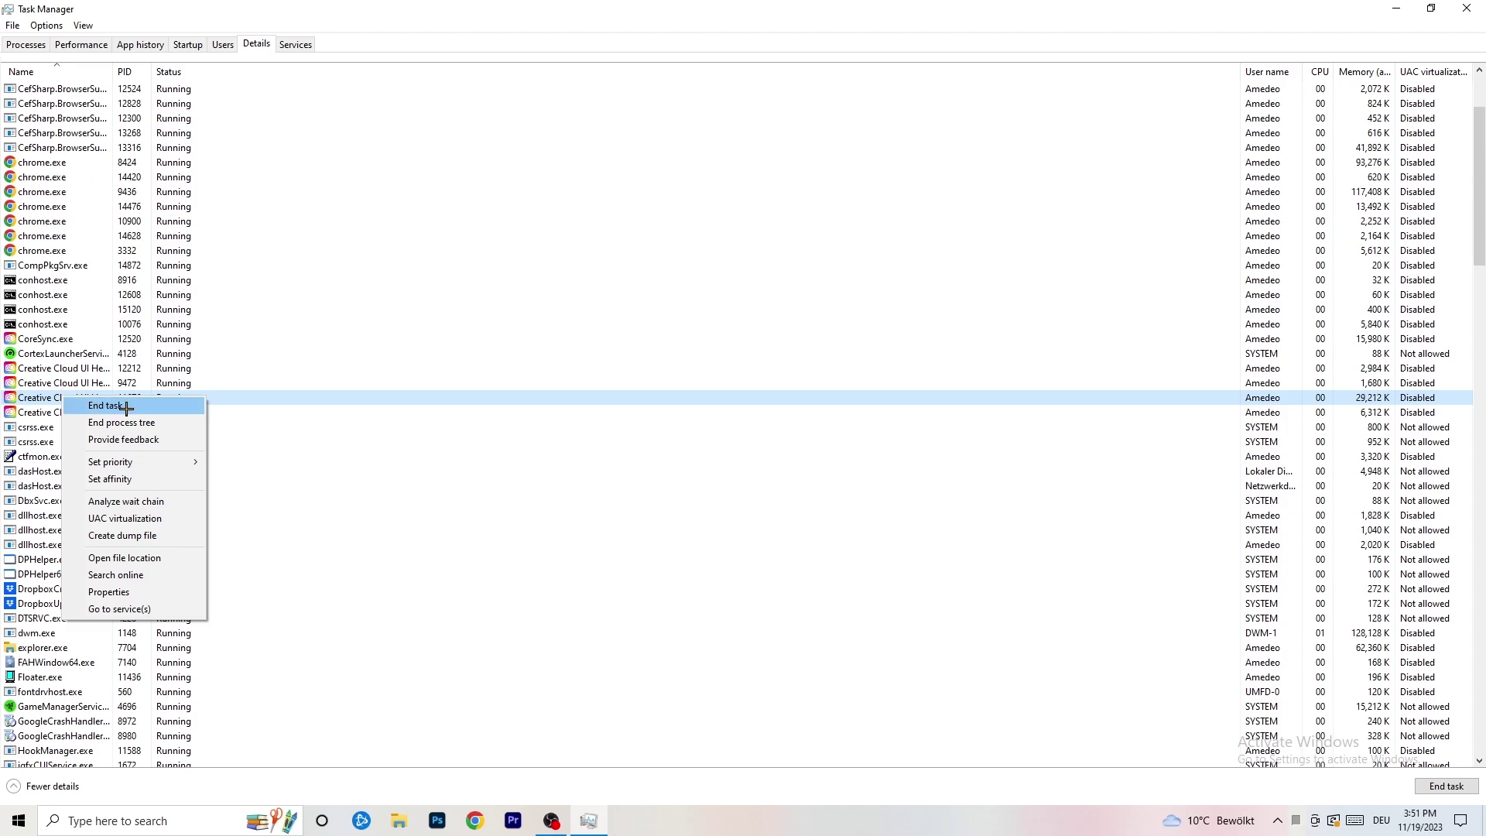
pyautogui.moveTo(136, 466)
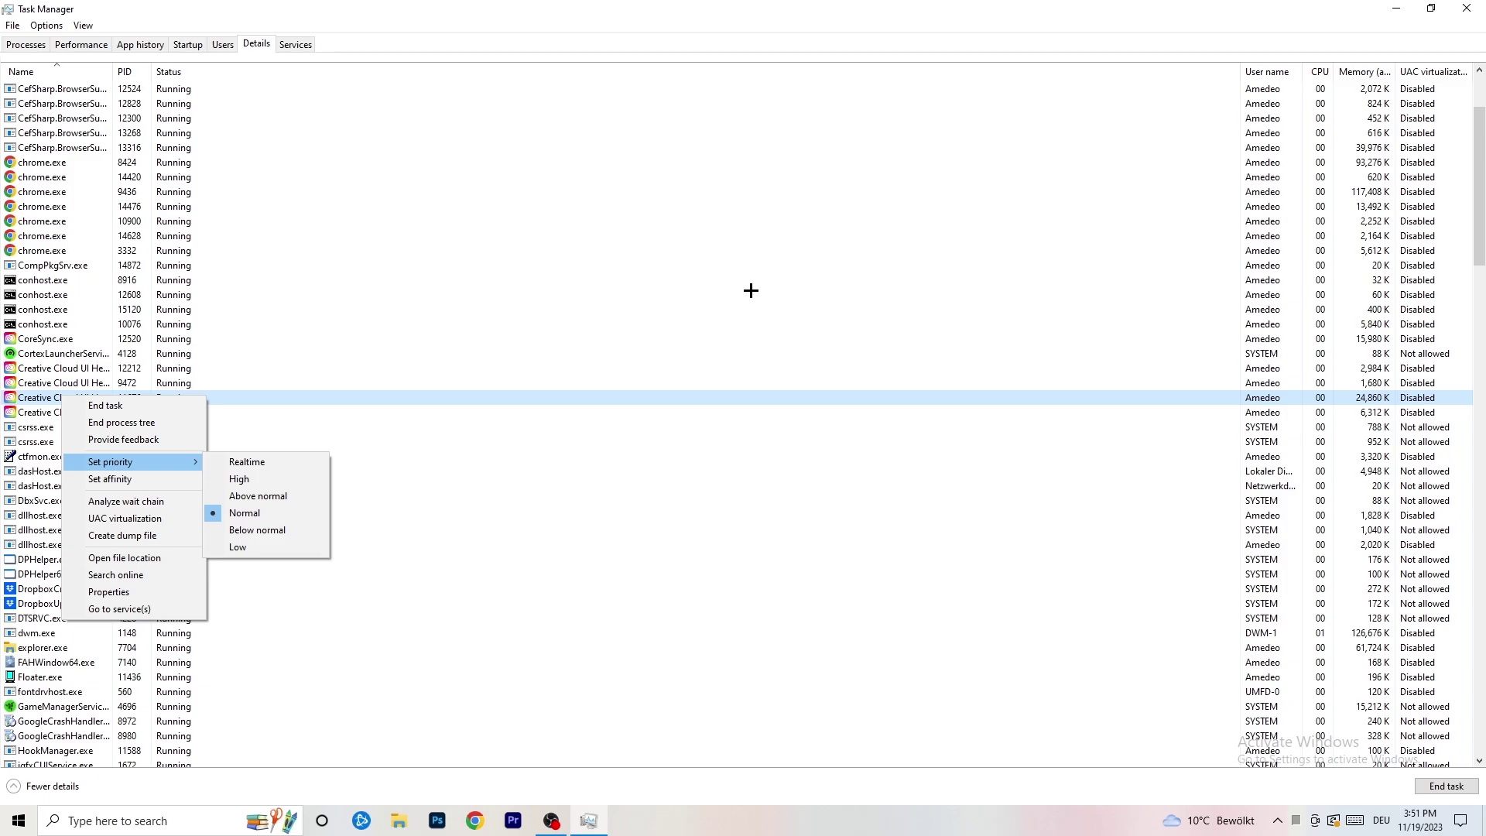
pyautogui.click(194, 44)
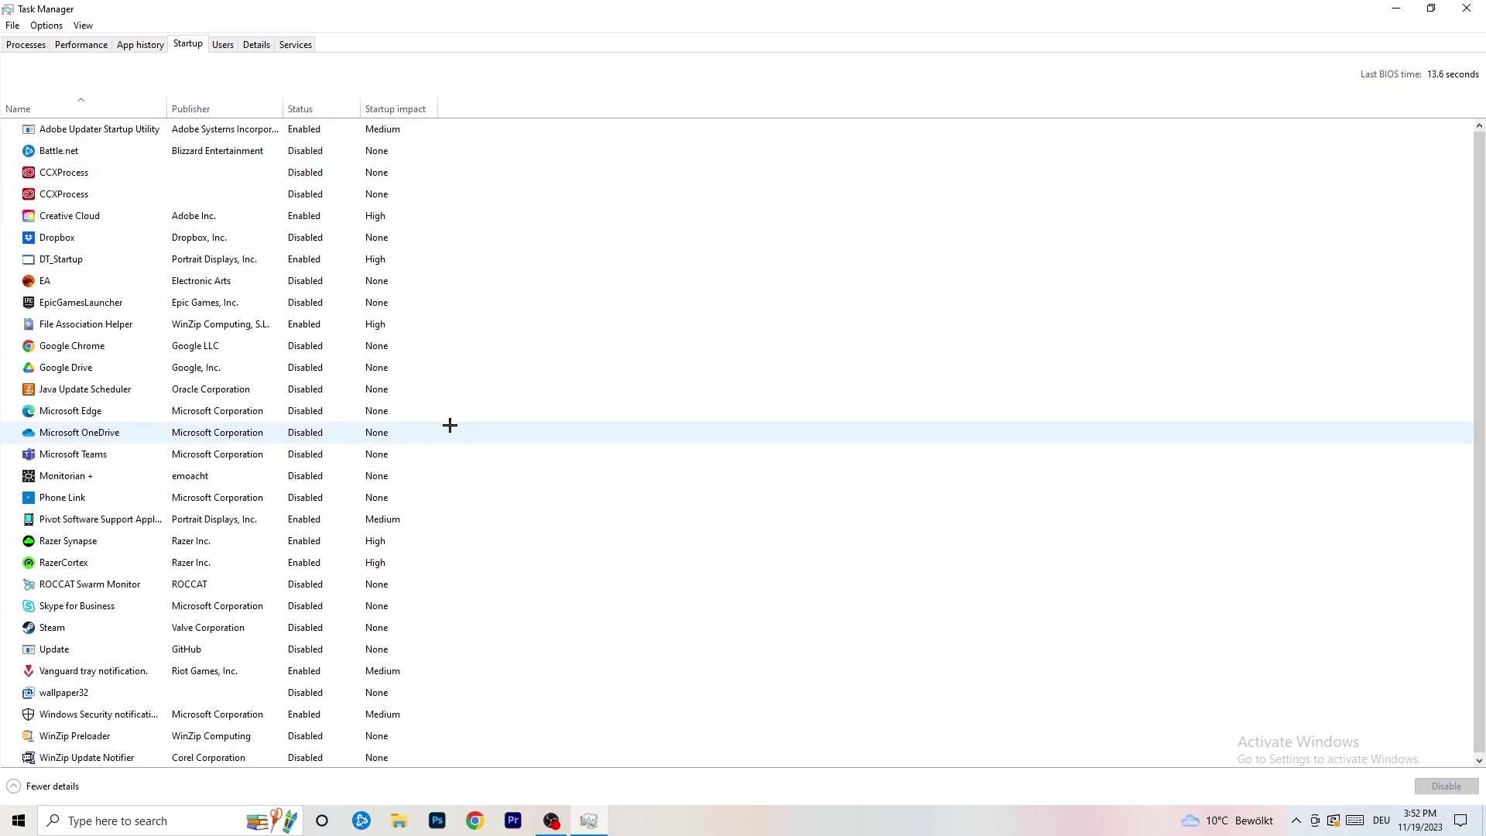
# - Choose Disable for File Association Helper on the Startup tab and return to the Processes tab
pyautogui.scroll(-1, 441, 681)
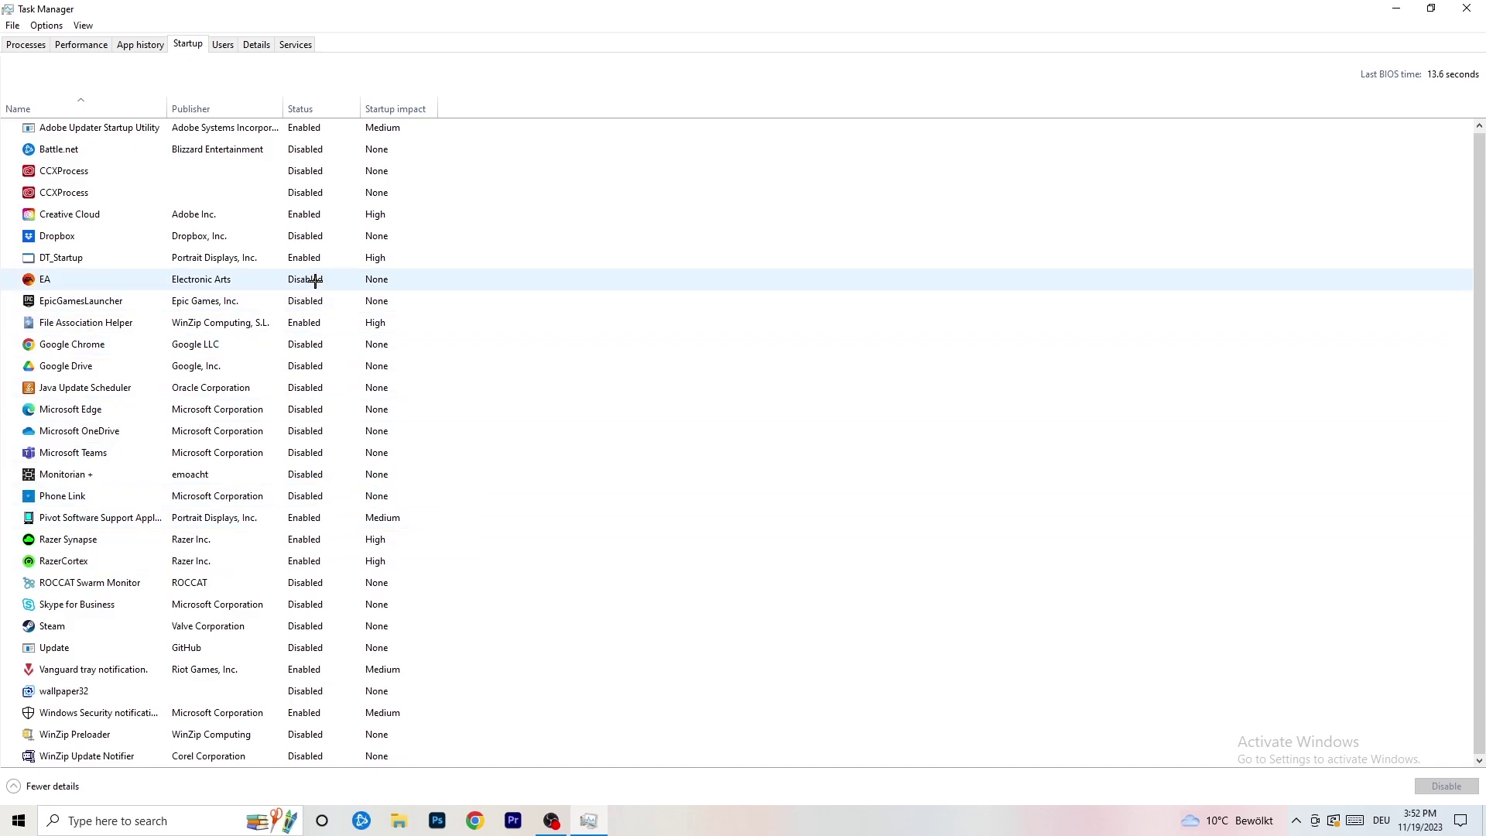
pyautogui.rightClick(317, 324)
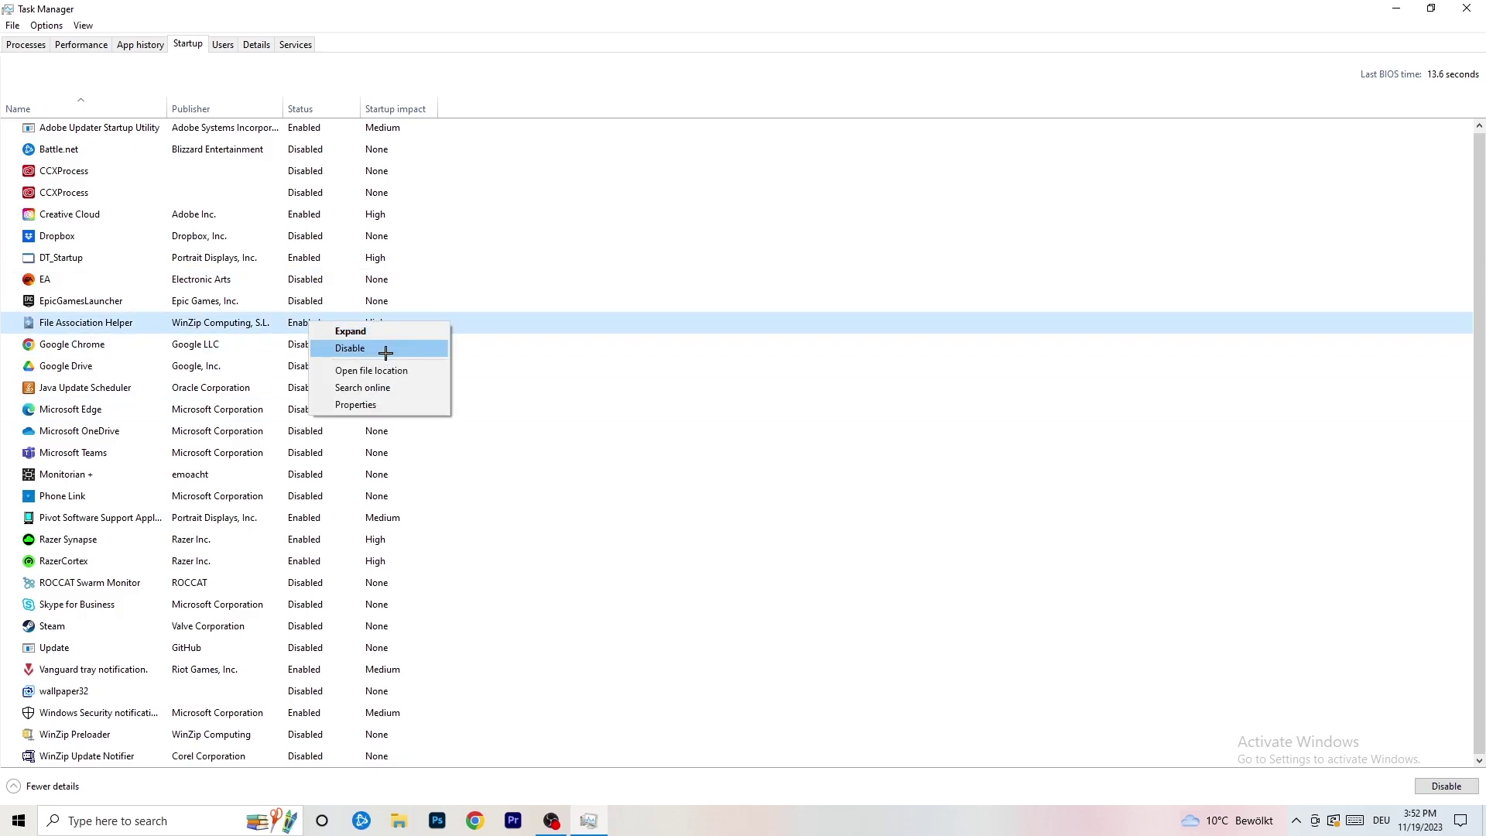
pyautogui.click(605, 117)
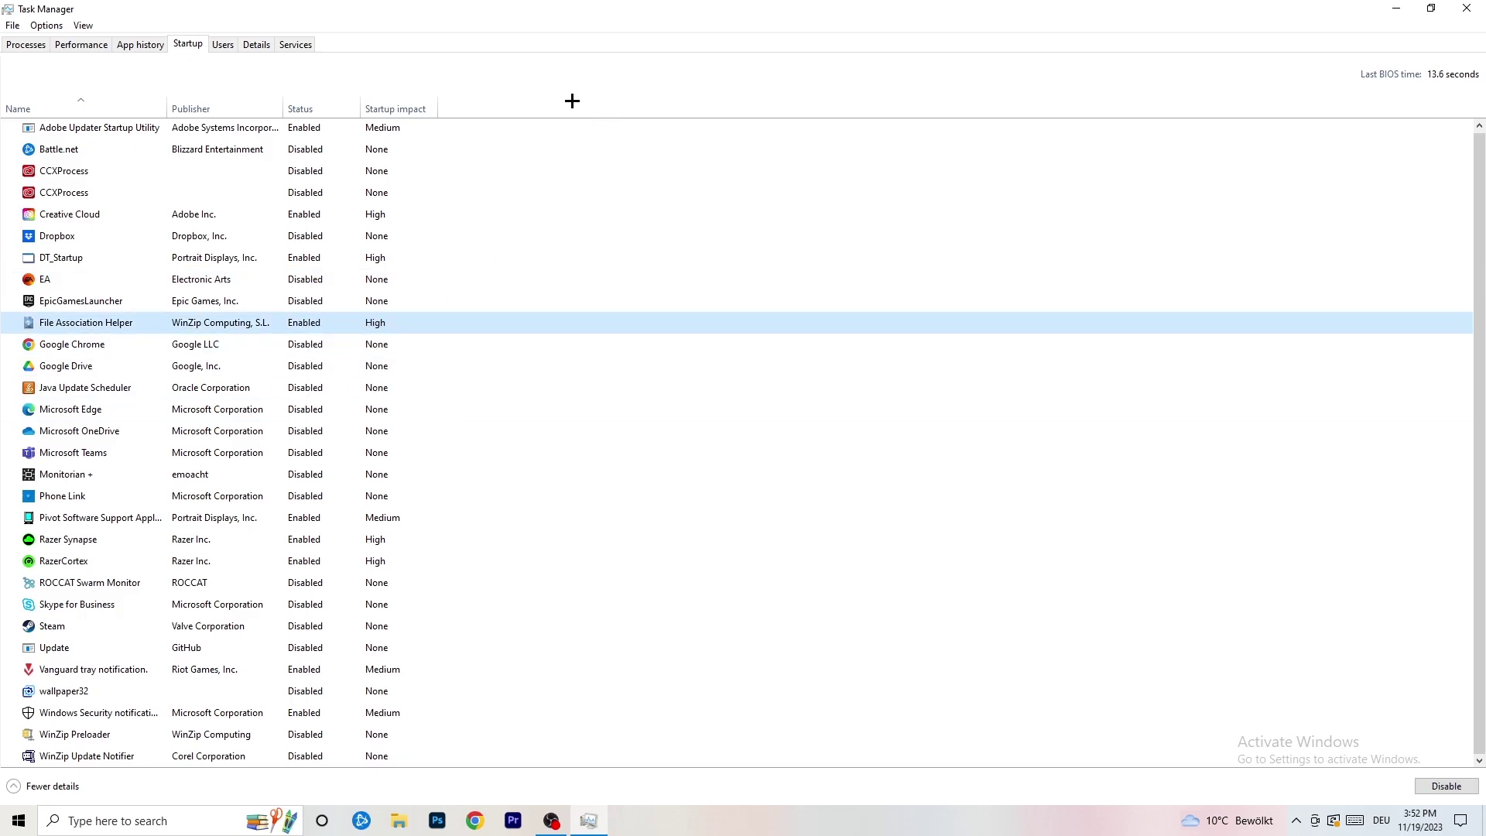
pyautogui.click(35, 45)
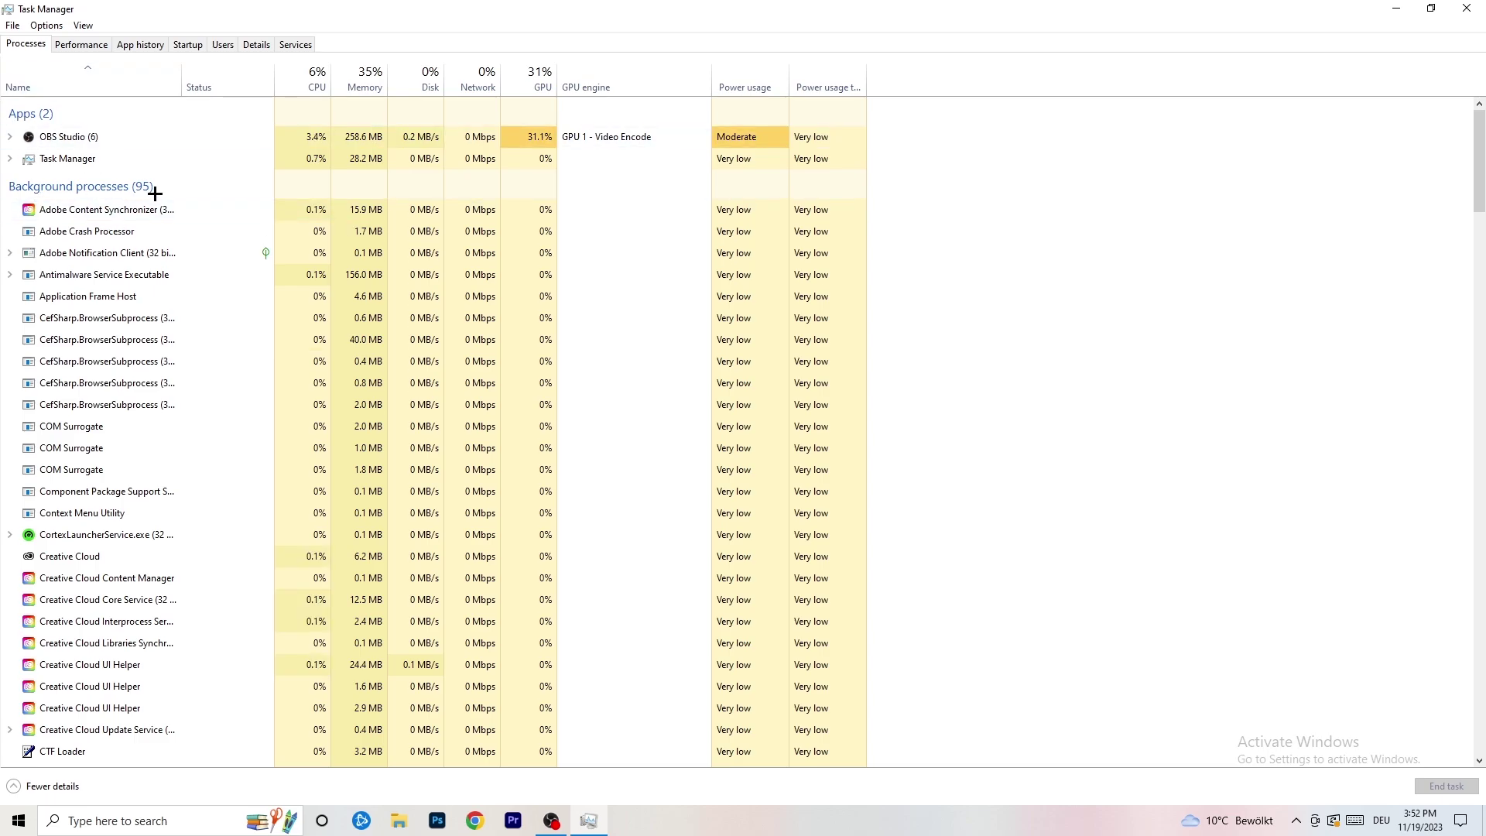
pyautogui.click(318, 78)
pyautogui.click(533, 70)
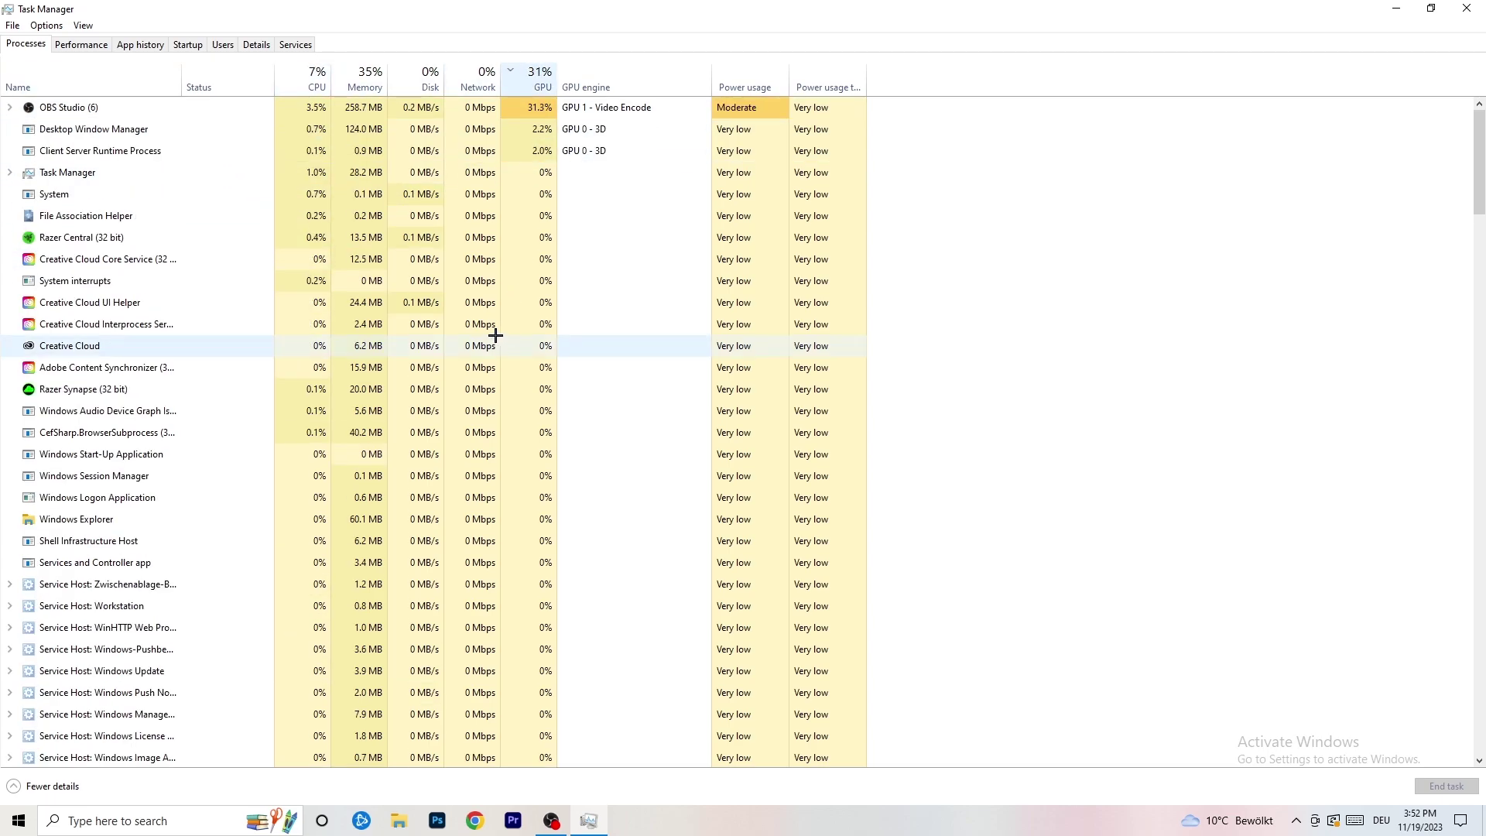
pyautogui.click(534, 85)
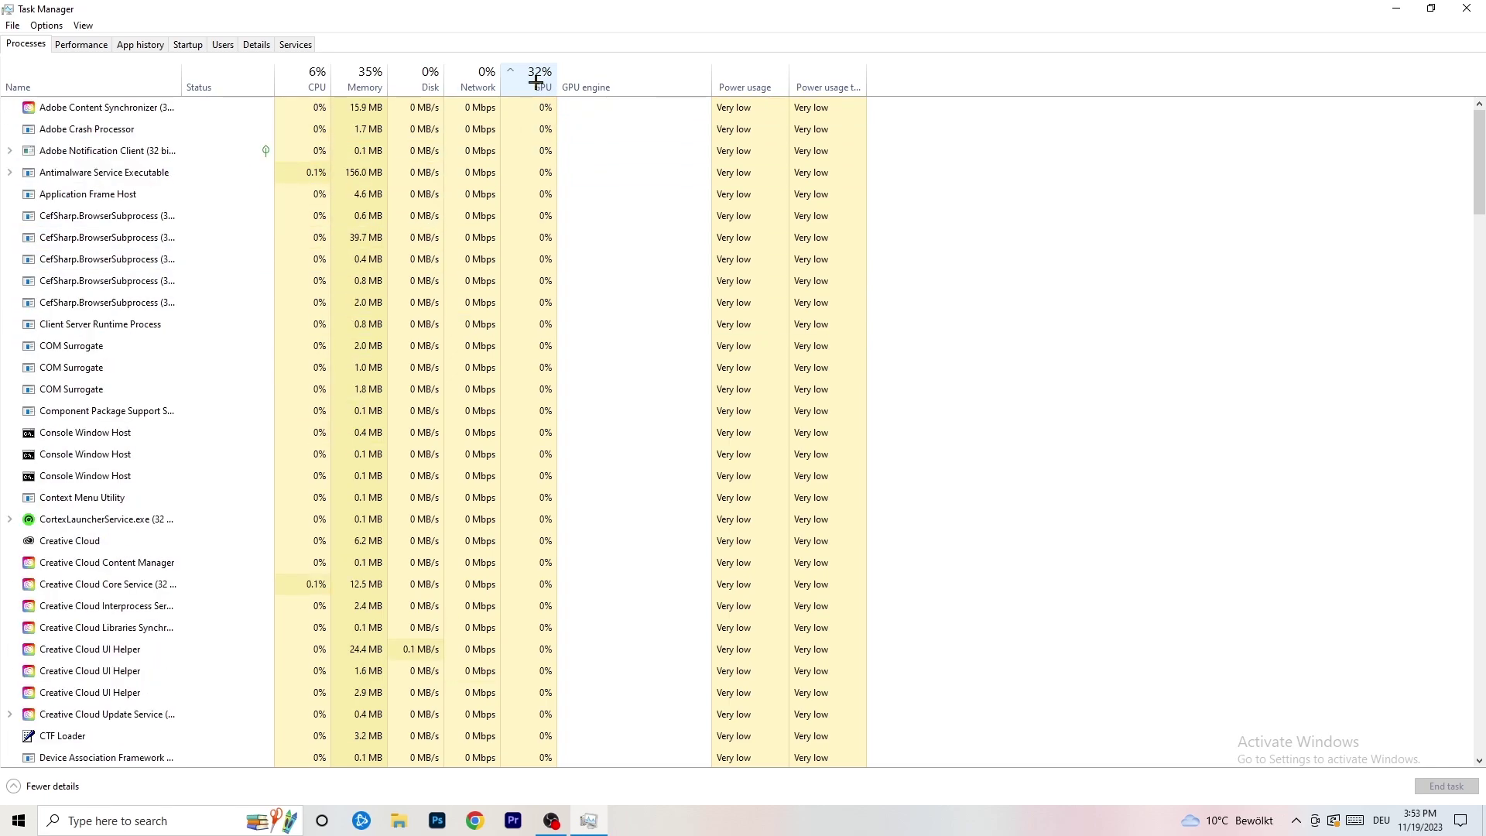
pyautogui.scroll(-15, 565, 228)
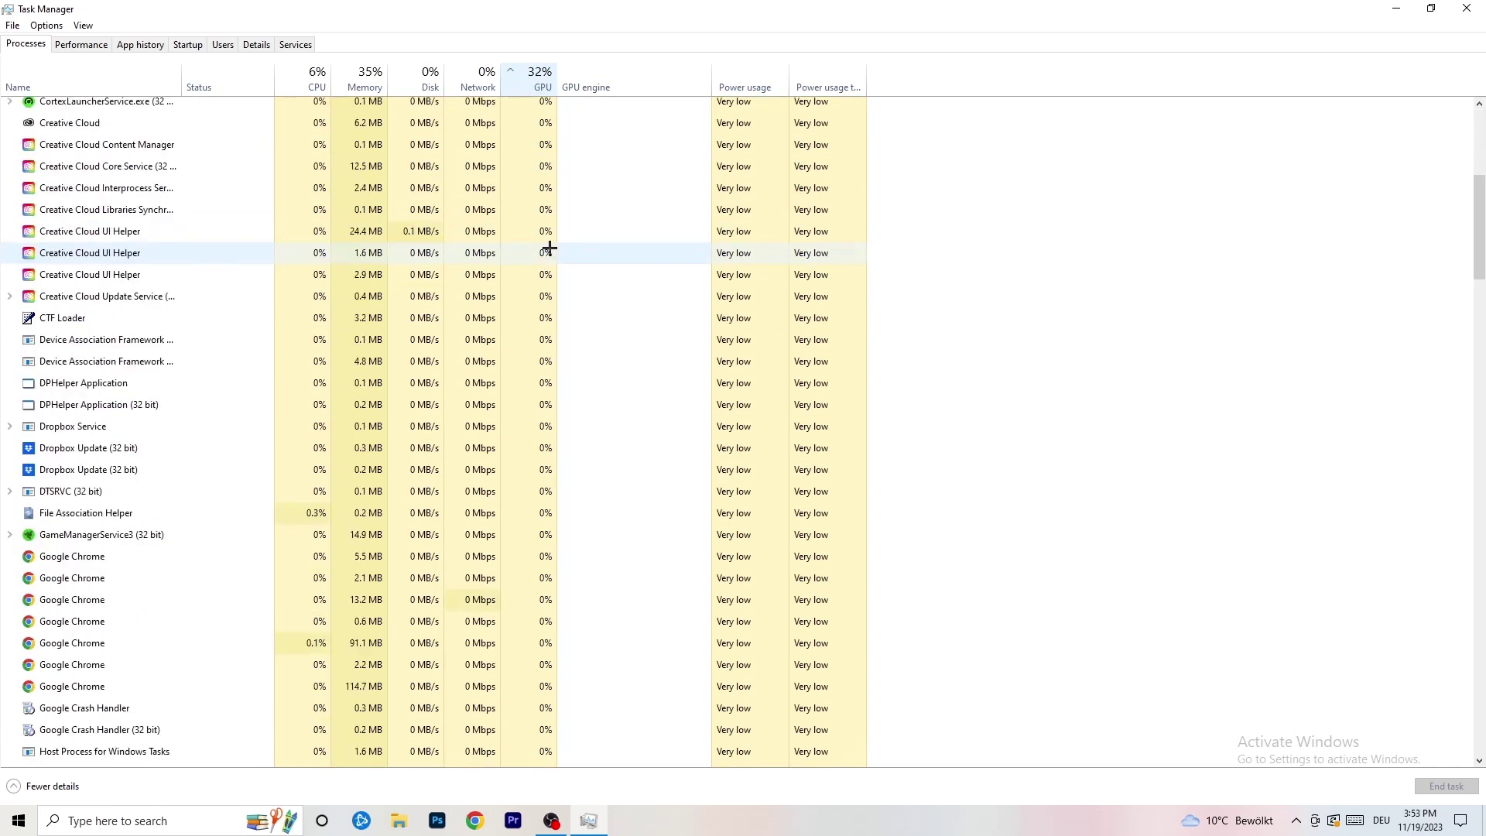
pyautogui.scroll(13, 551, 240)
pyautogui.scroll(2, 550, 244)
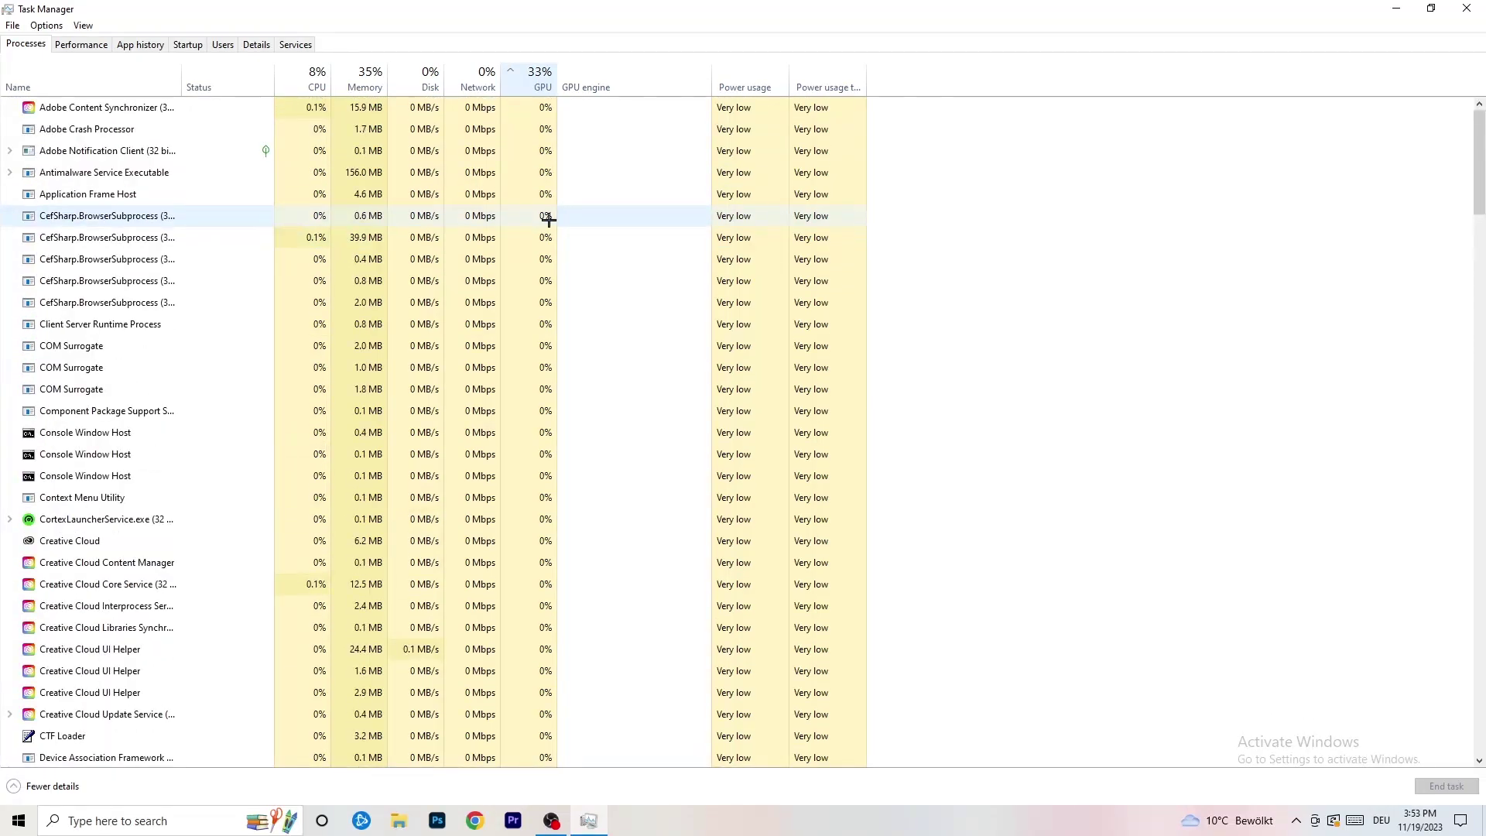
pyautogui.scroll(-20, 550, 232)
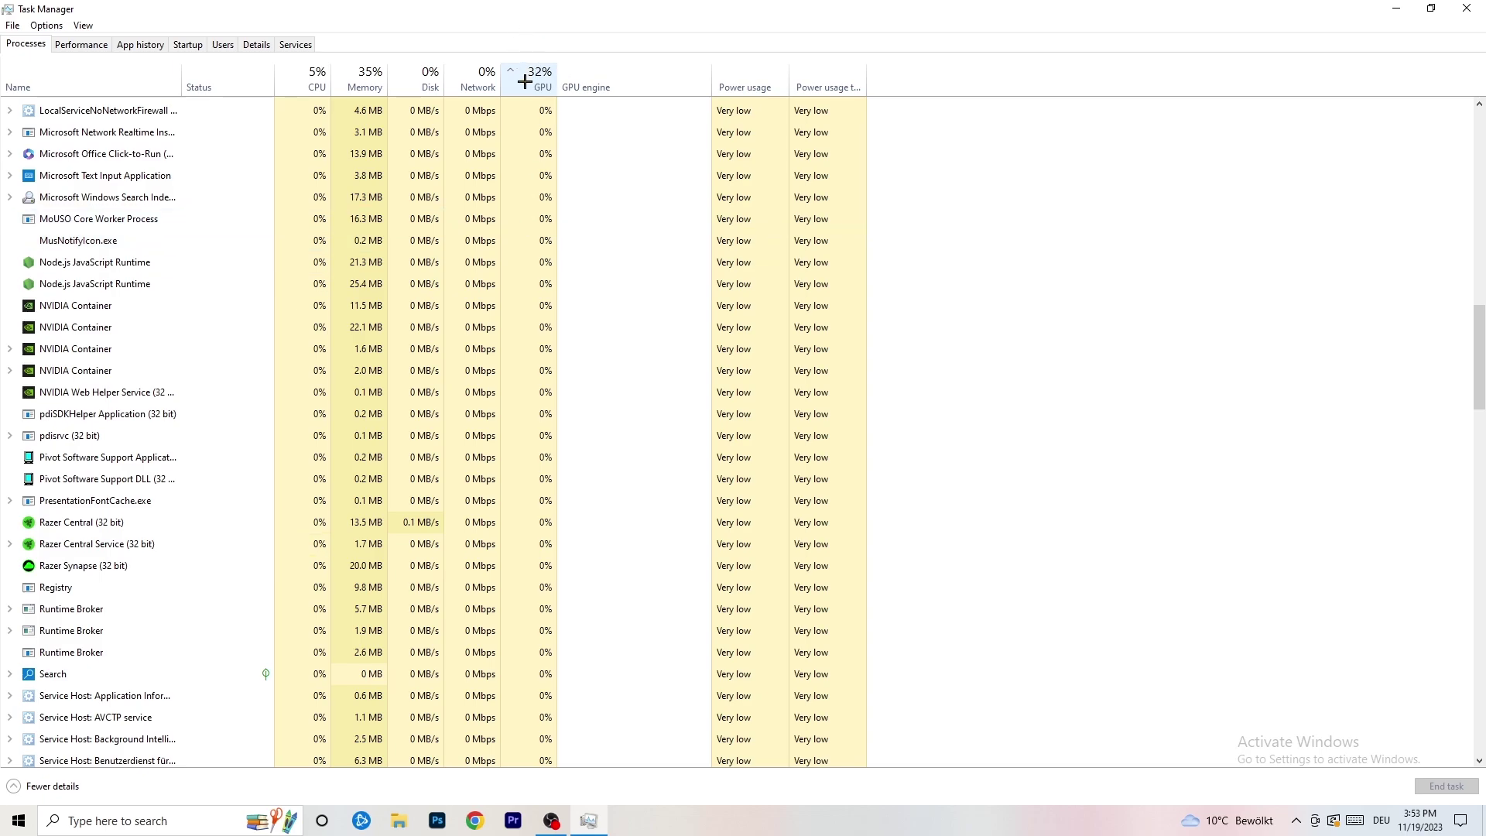
# - Dismiss the Search Indexer menu, sort processes by CPU usage, then close Task Manager
pyautogui.rightClick(504, 193)
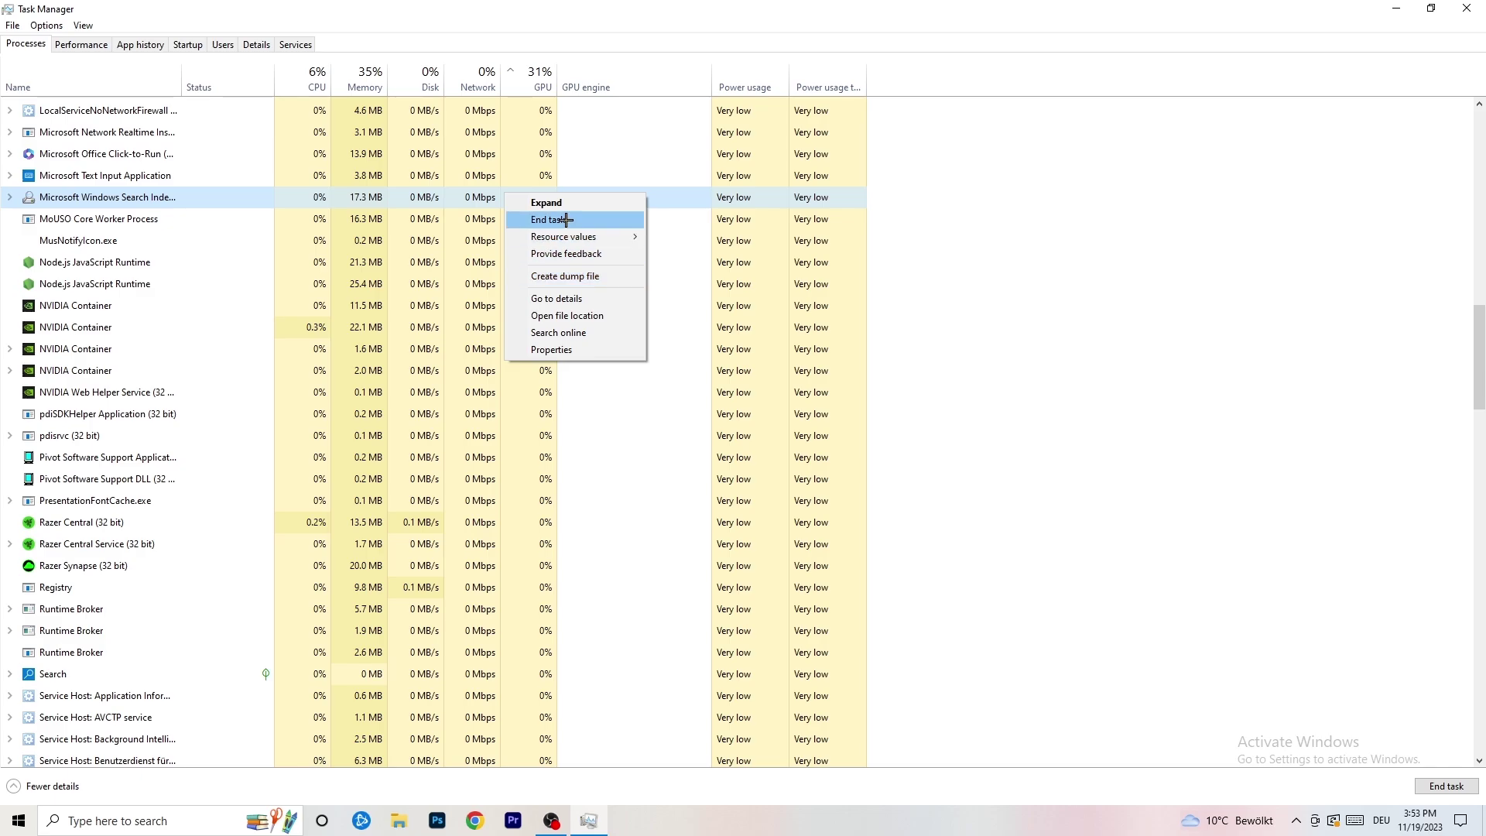
pyautogui.click(315, 74)
pyautogui.click(313, 79)
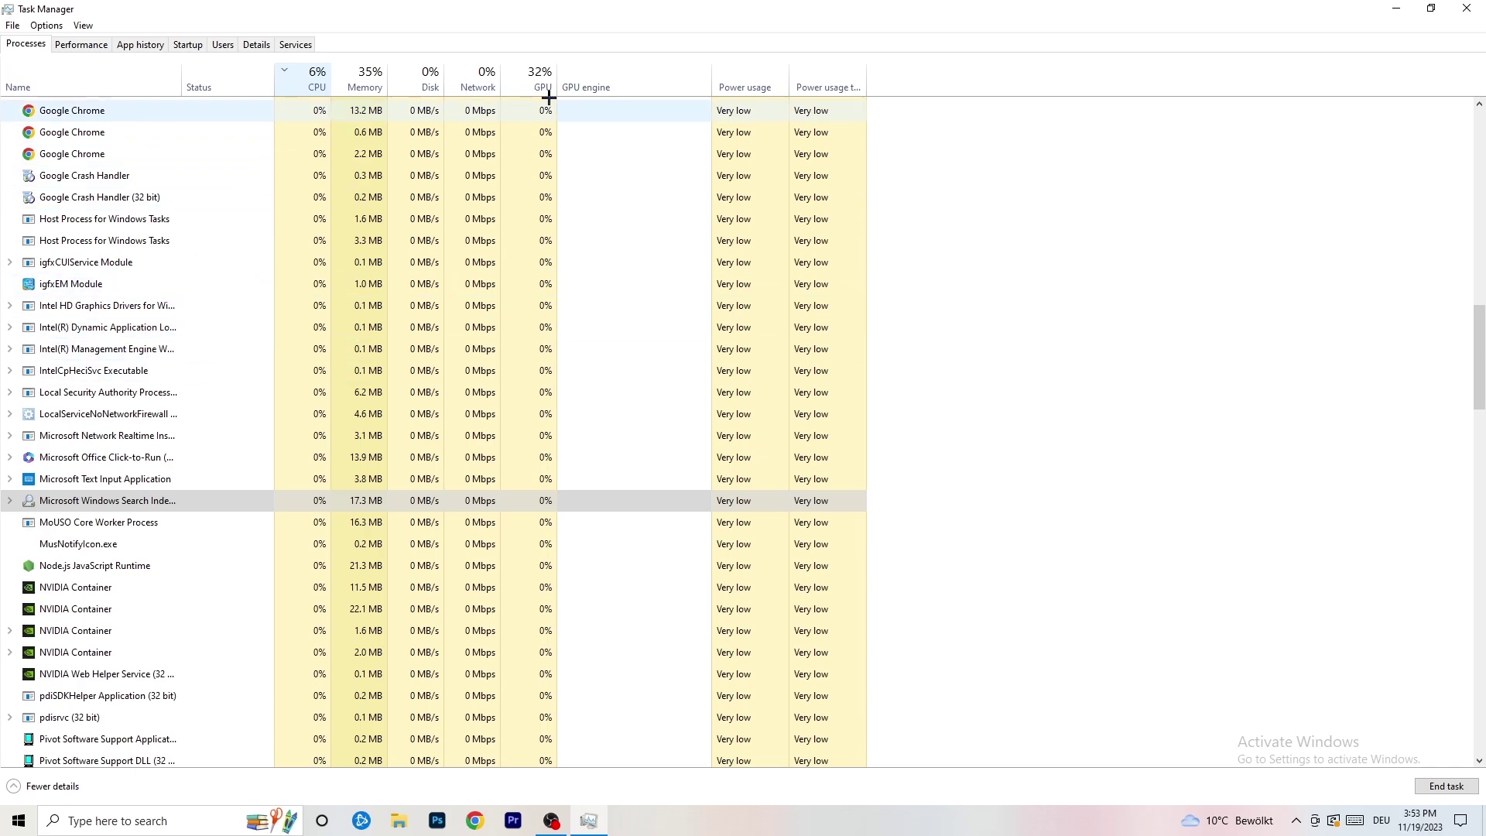
pyautogui.click(1465, 9)
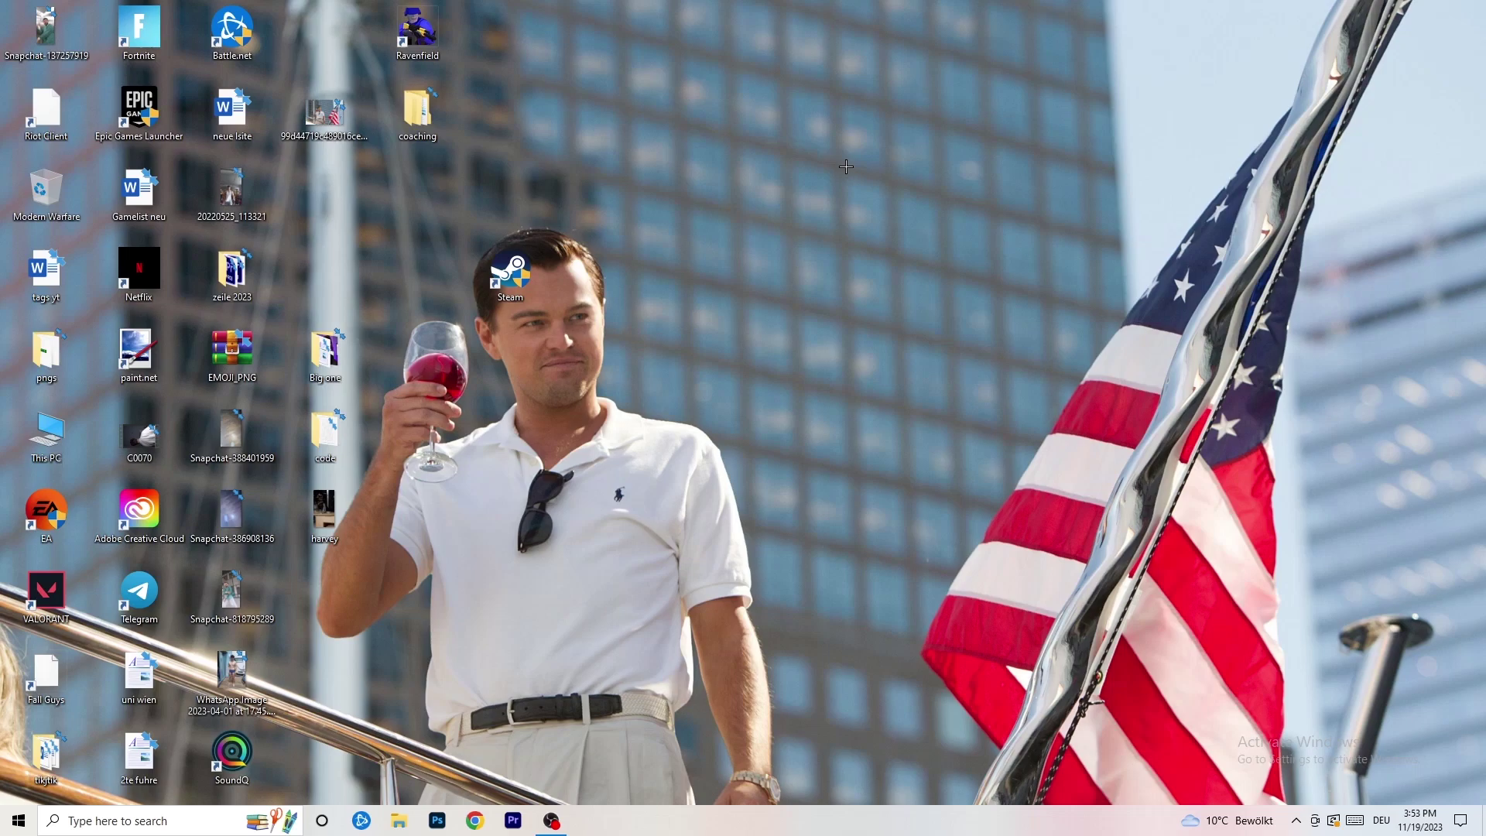
# - Open Windows Settings from Start and go to Gaming's Xbox Game Bar page, showing Game Bar off
pyautogui.click(11, 824)
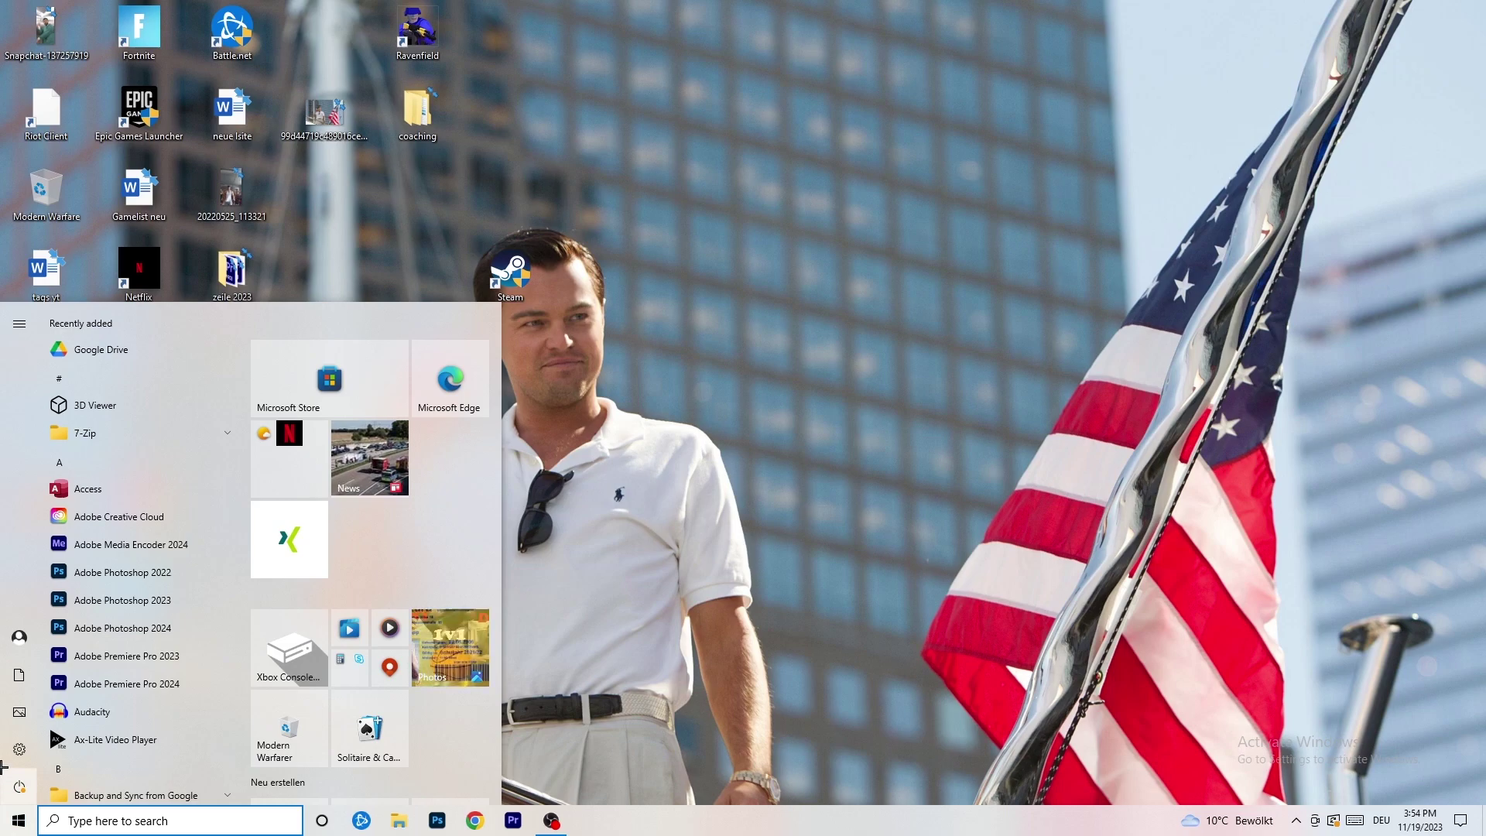
pyautogui.click(19, 748)
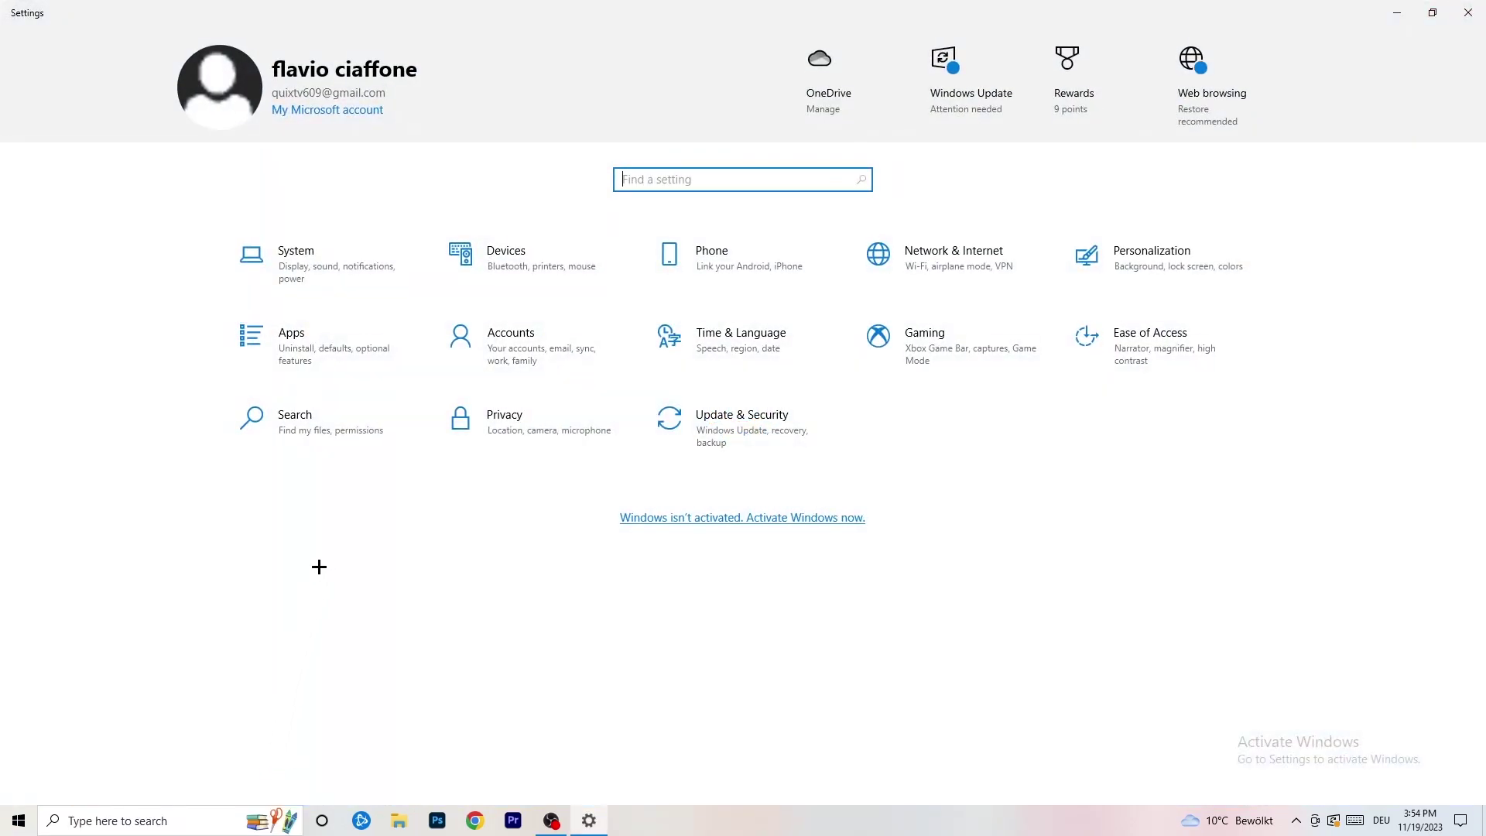
pyautogui.click(924, 340)
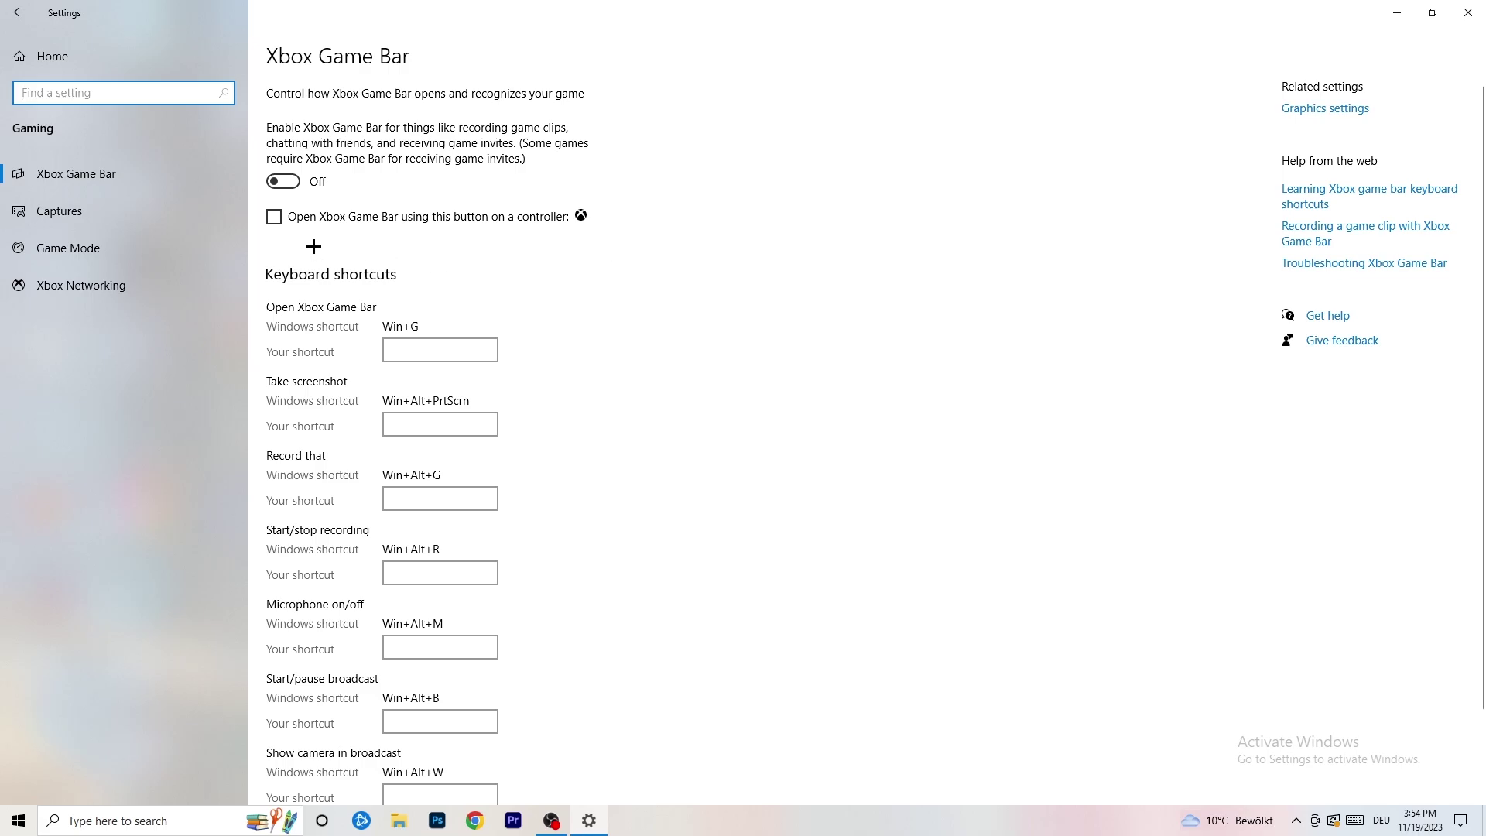
# - Review Captures: background recording and game audio off, 30 fps, Standard quality
pyautogui.click(131, 204)
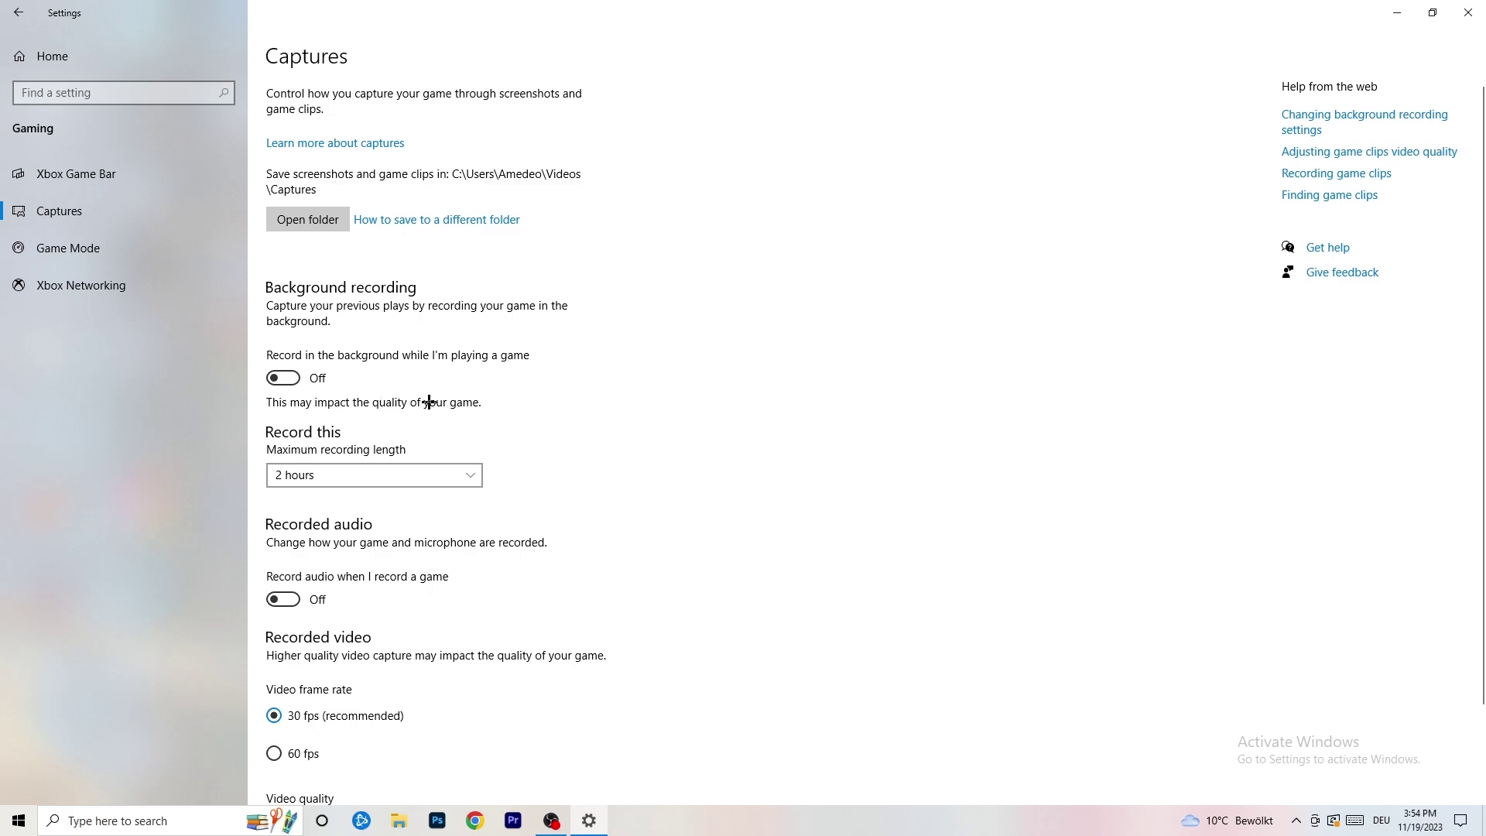
pyautogui.scroll(-3, 430, 402)
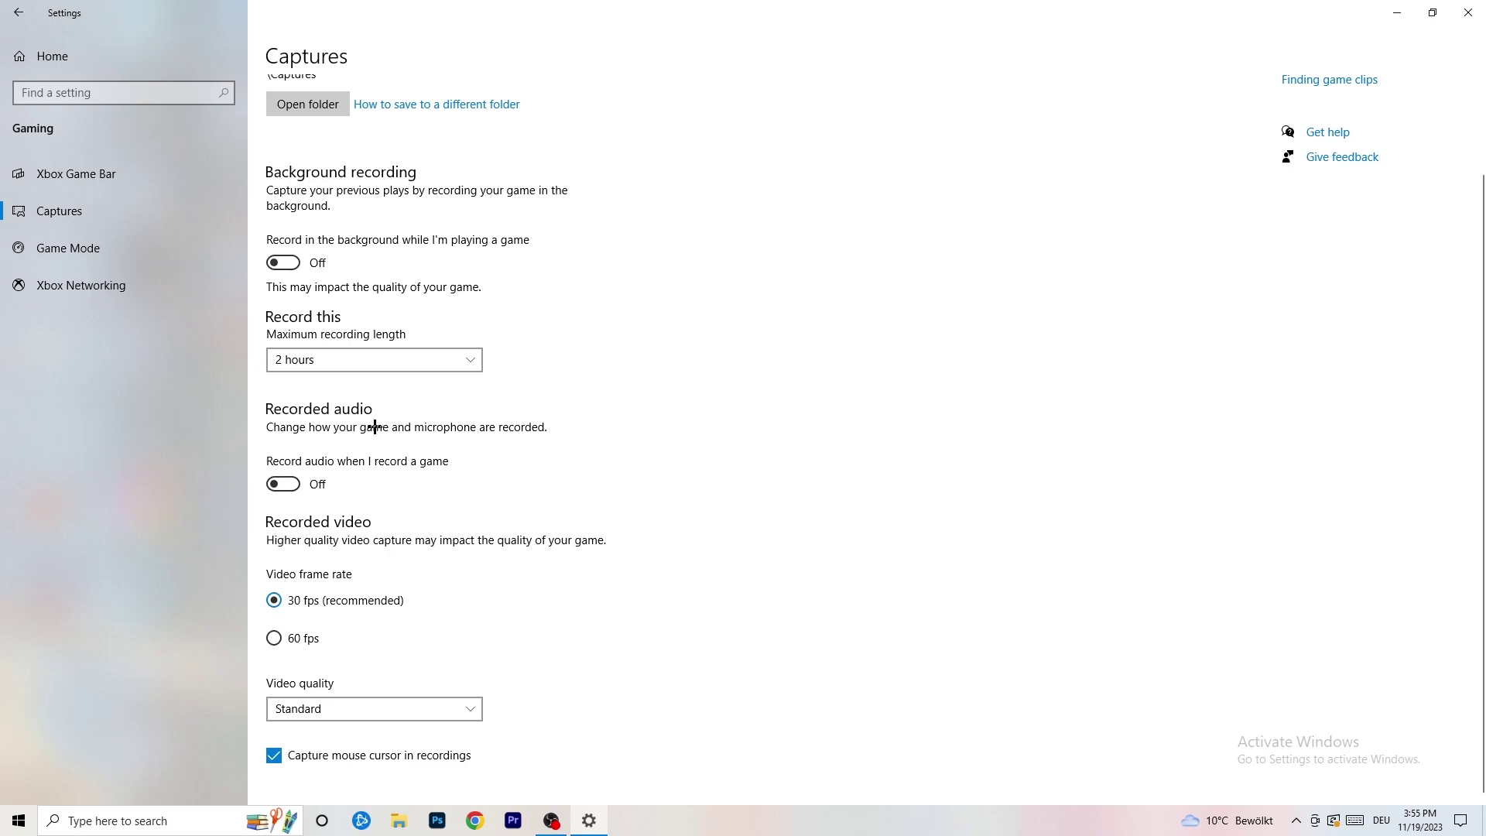
# - Check that the Game Mode toggle is On, then go back to the Settings home page
pyautogui.click(36, 246)
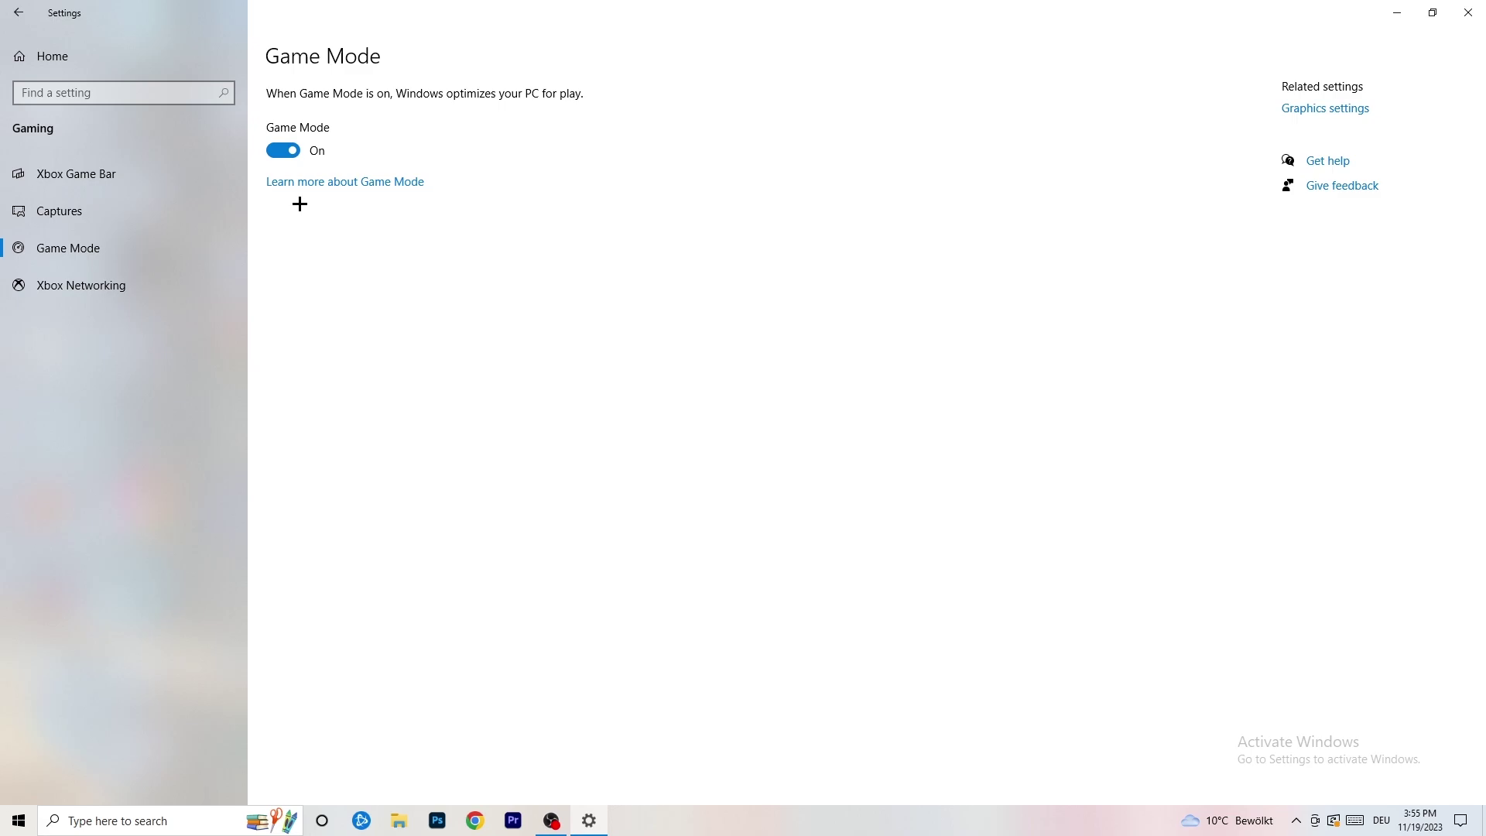
pyautogui.click(18, 13)
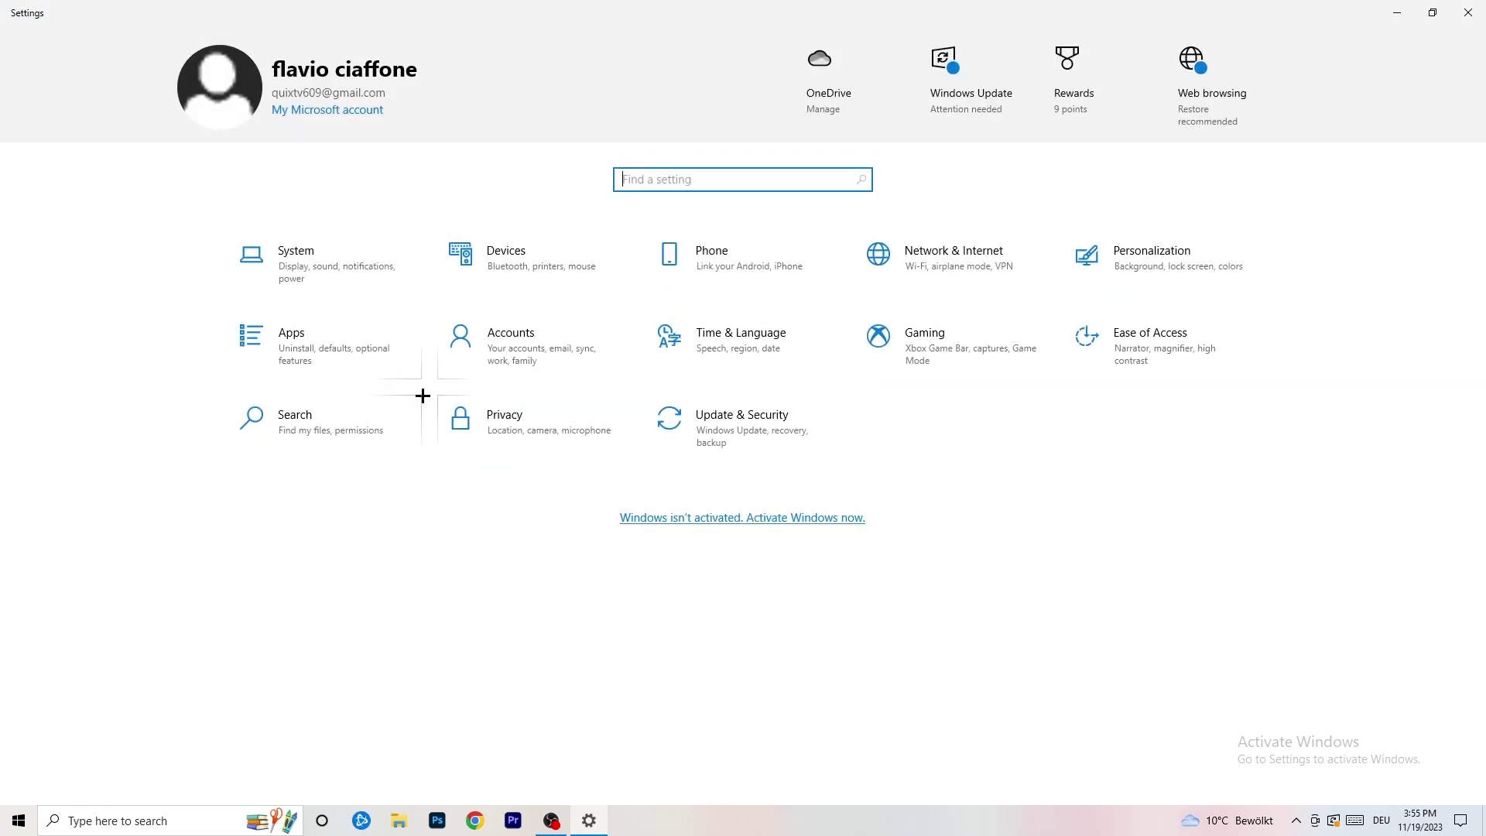
pyautogui.click(784, 425)
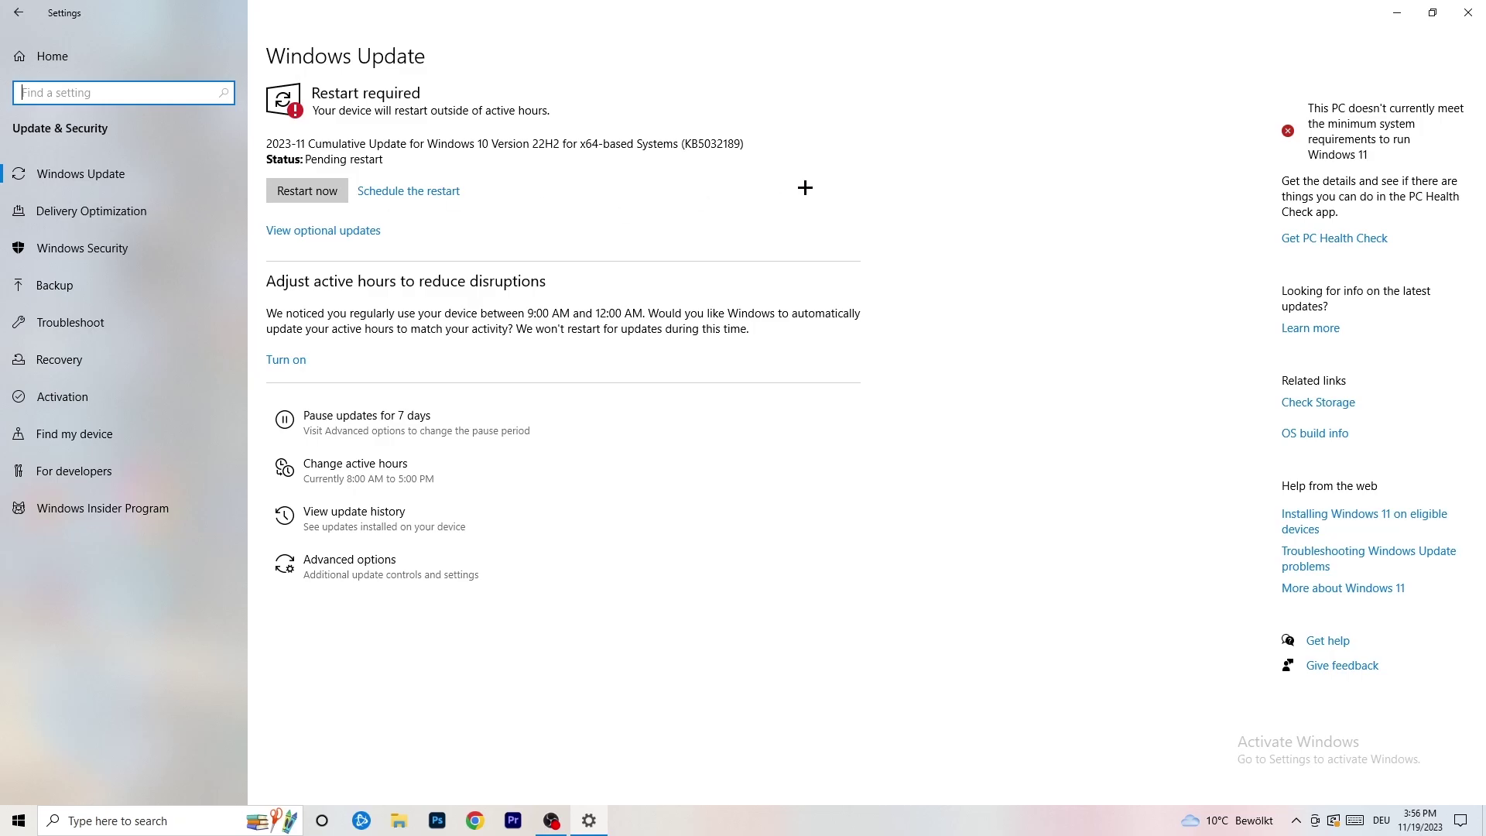
pyautogui.moveTo(789, 11); pyautogui.dragTo(521, 567)
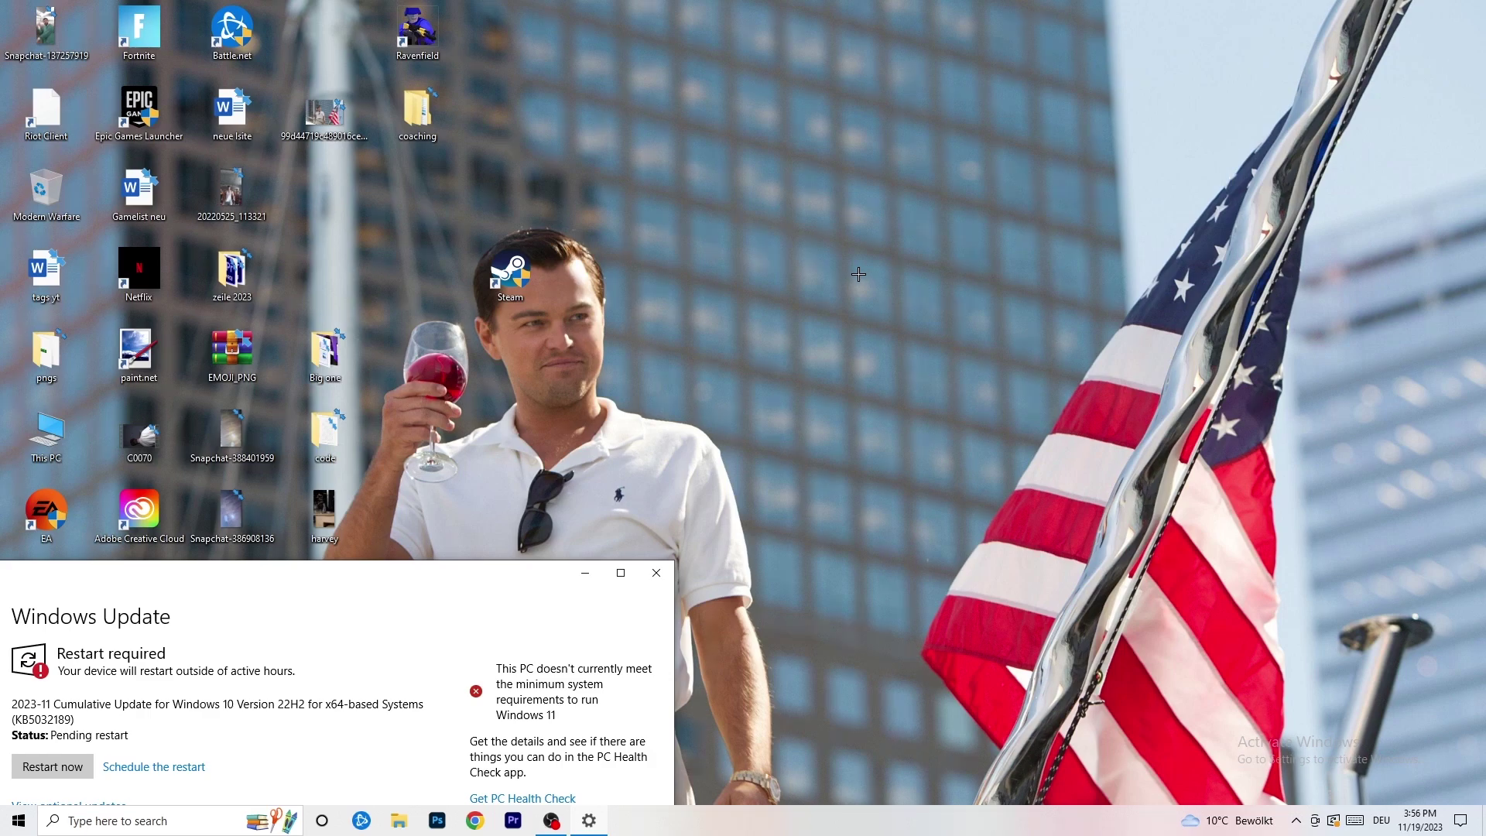
pyautogui.click(620, 573)
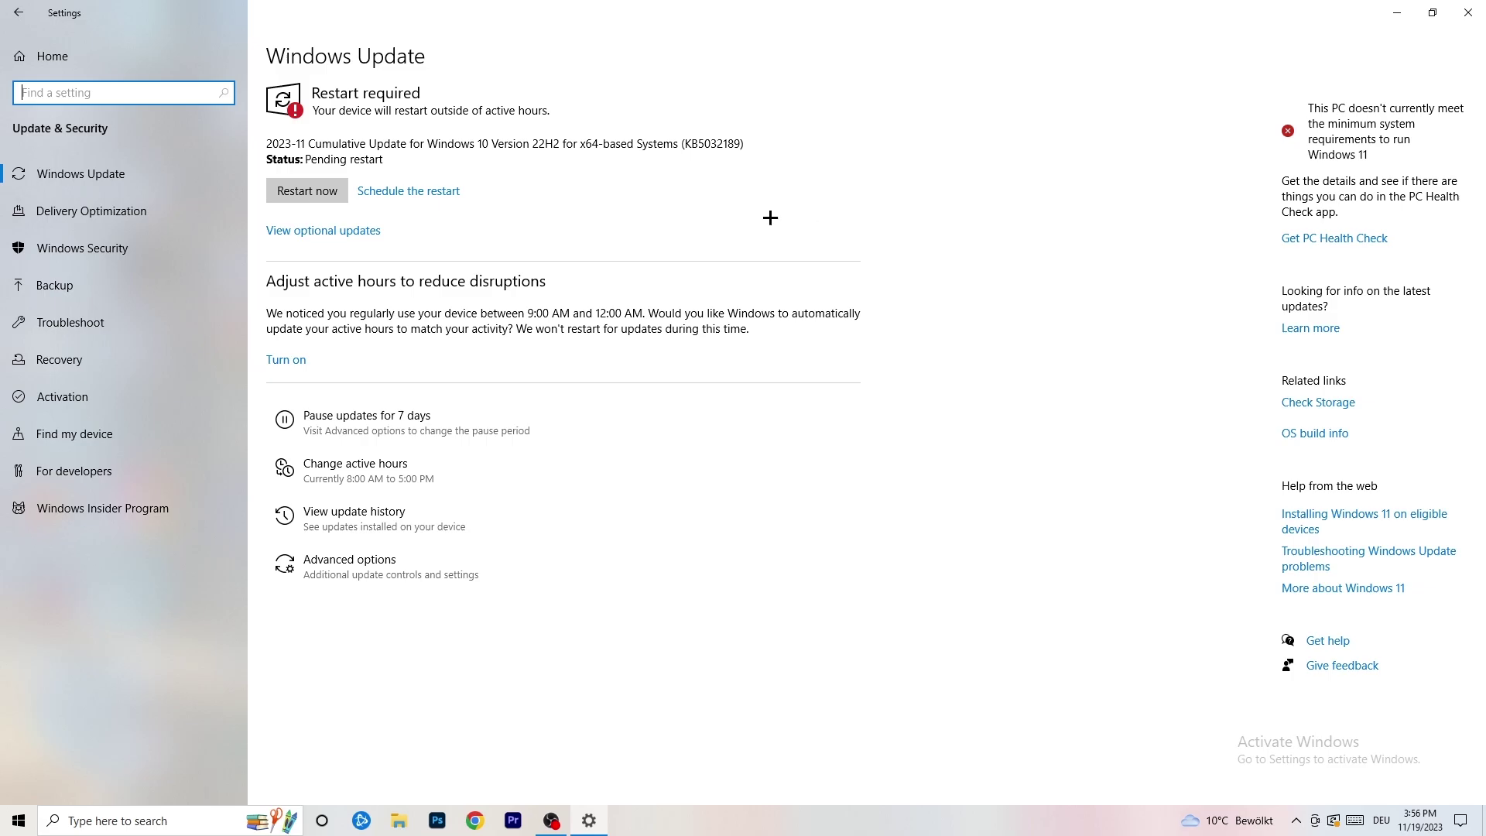
pyautogui.click(18, 14)
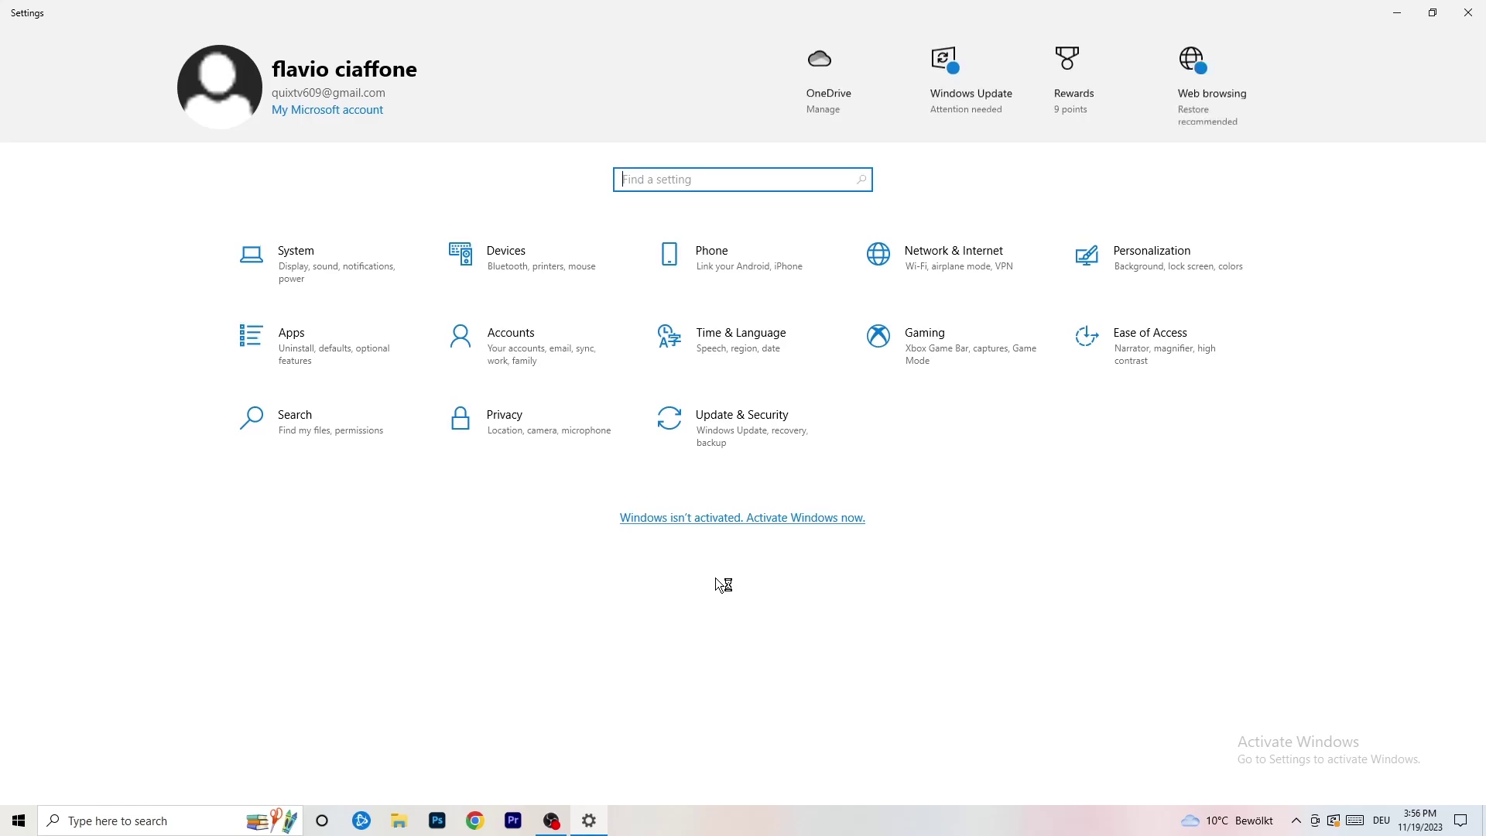
# - Keep System display scaling at 100%, then show Power & sleep: screen off after 10 minutes, sleep after 30
pyautogui.click(327, 280)
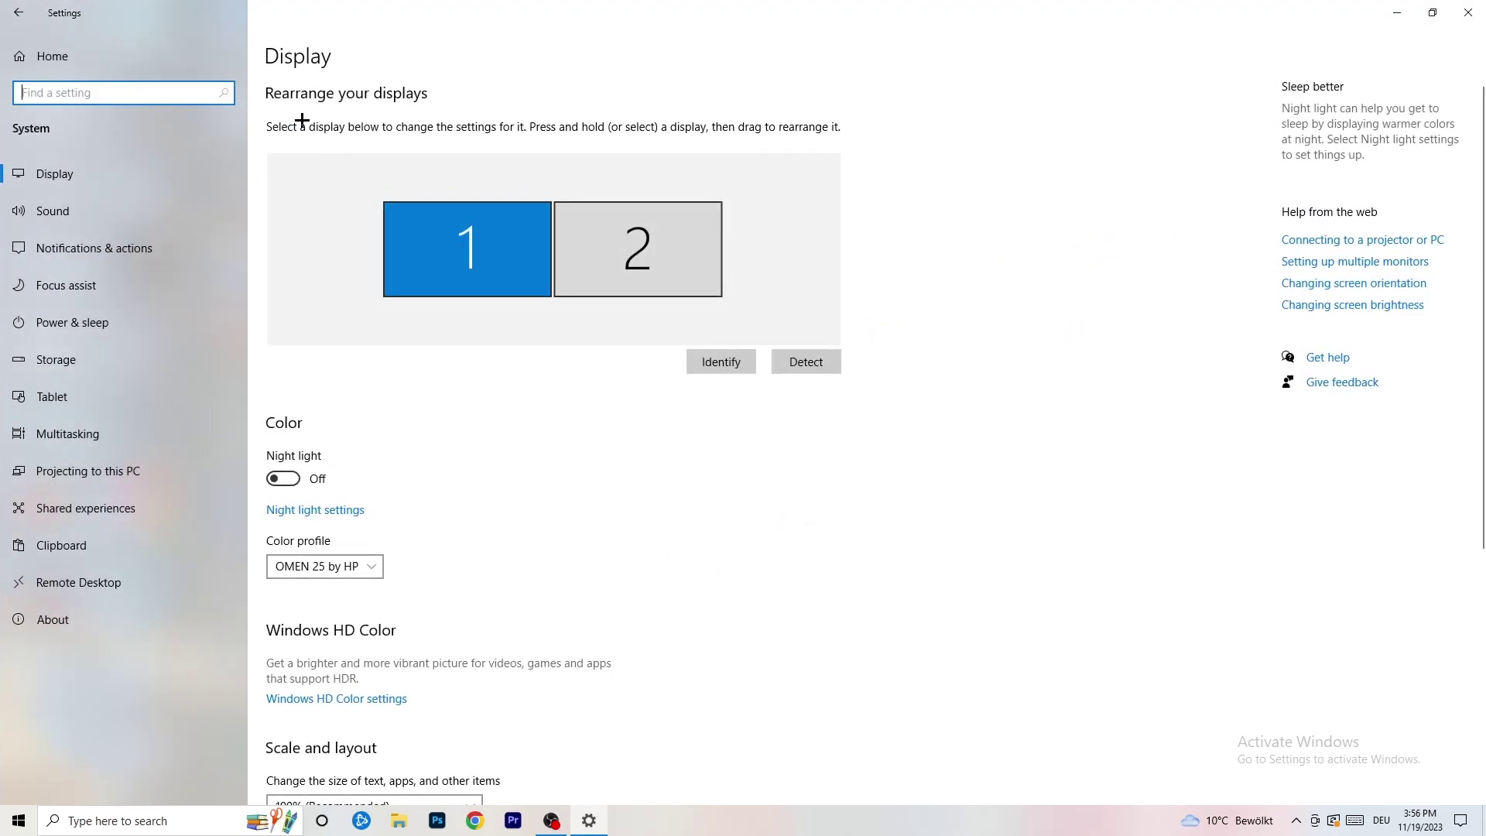
pyautogui.click(276, 60)
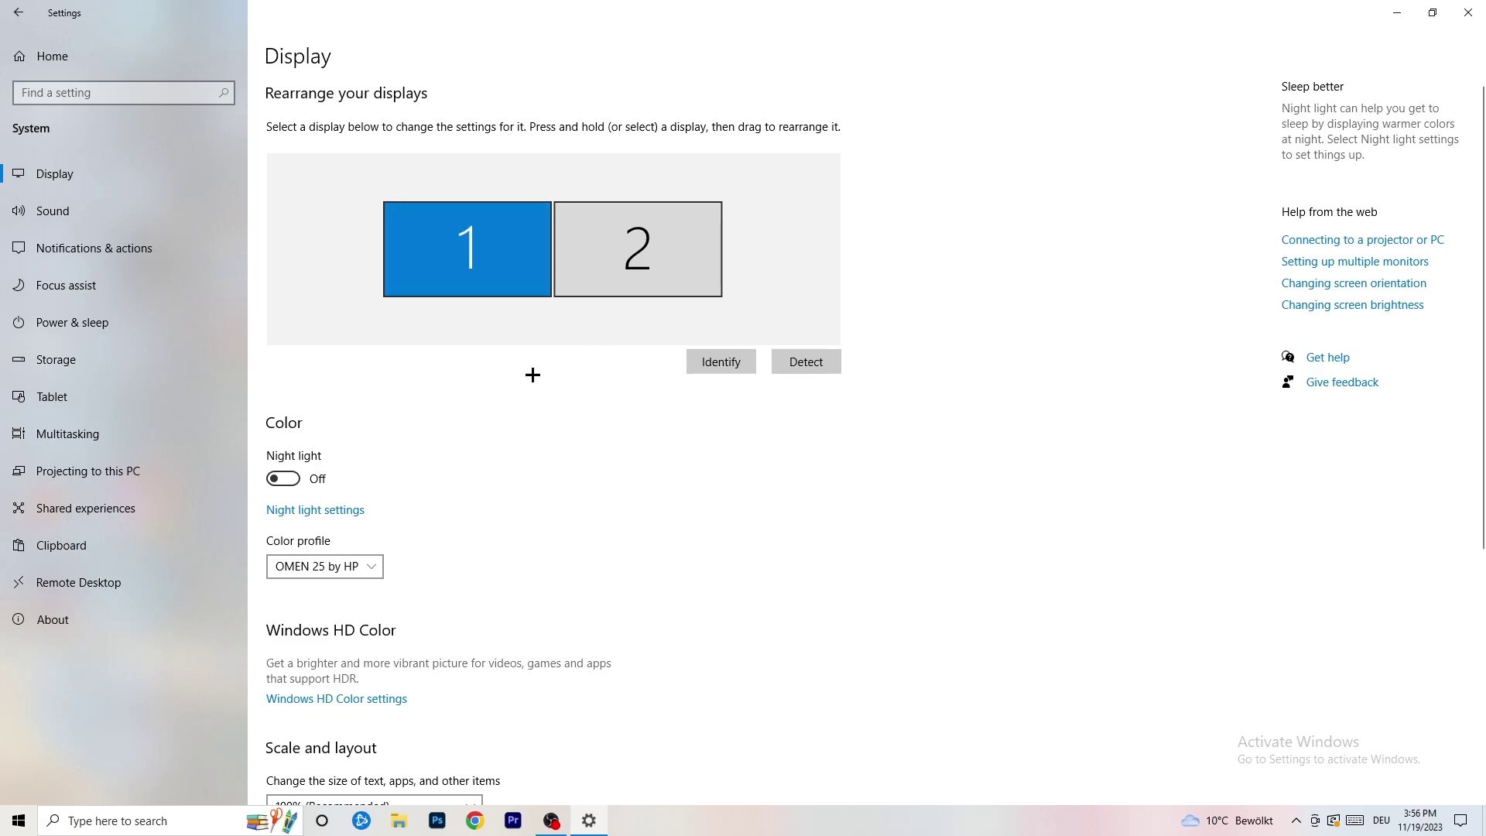
pyautogui.scroll(-4, 514, 355)
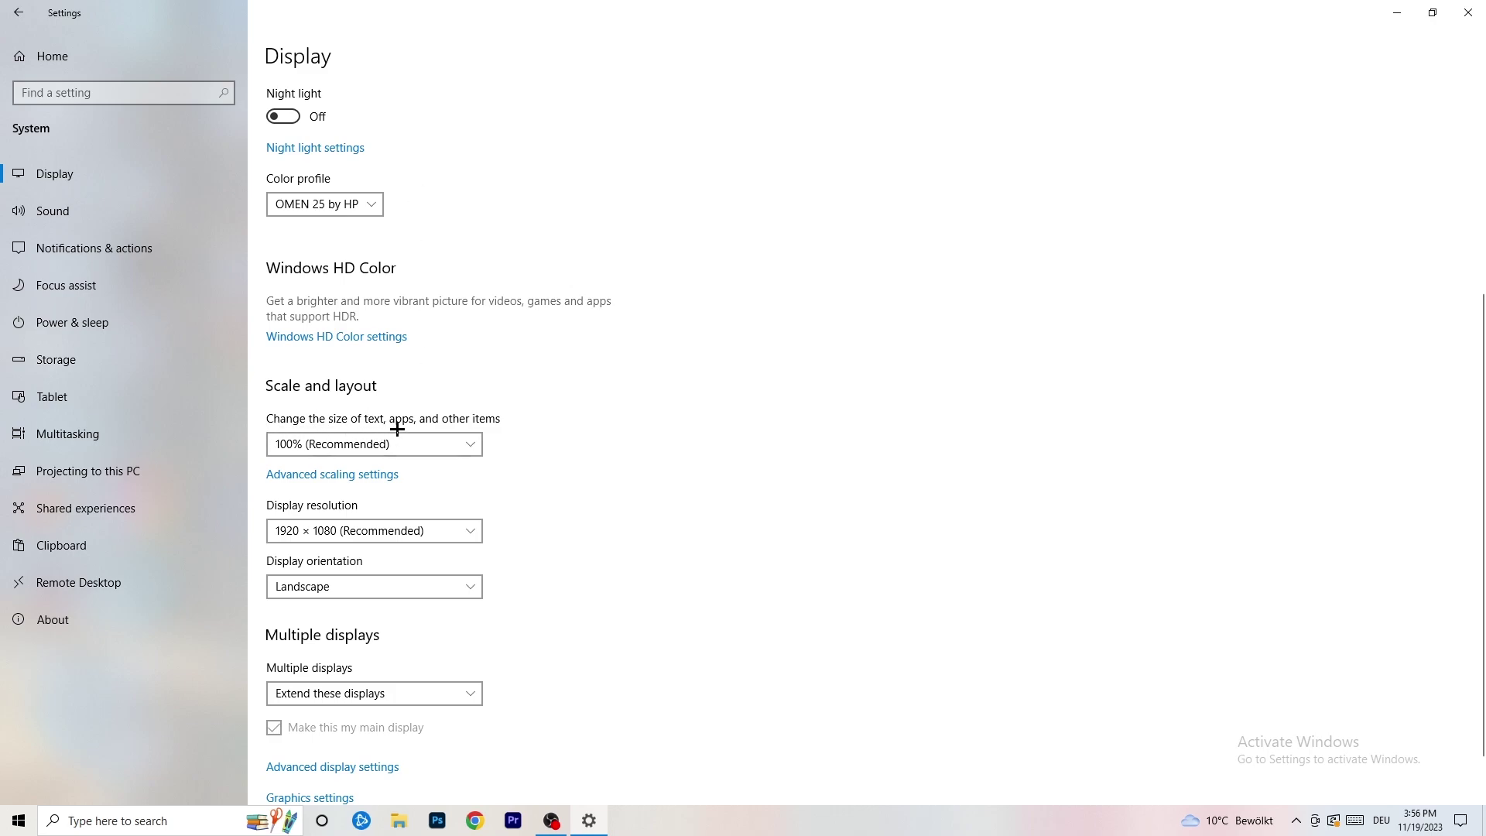
pyautogui.click(470, 444)
pyautogui.click(690, 393)
pyautogui.scroll(-2, 355, 418)
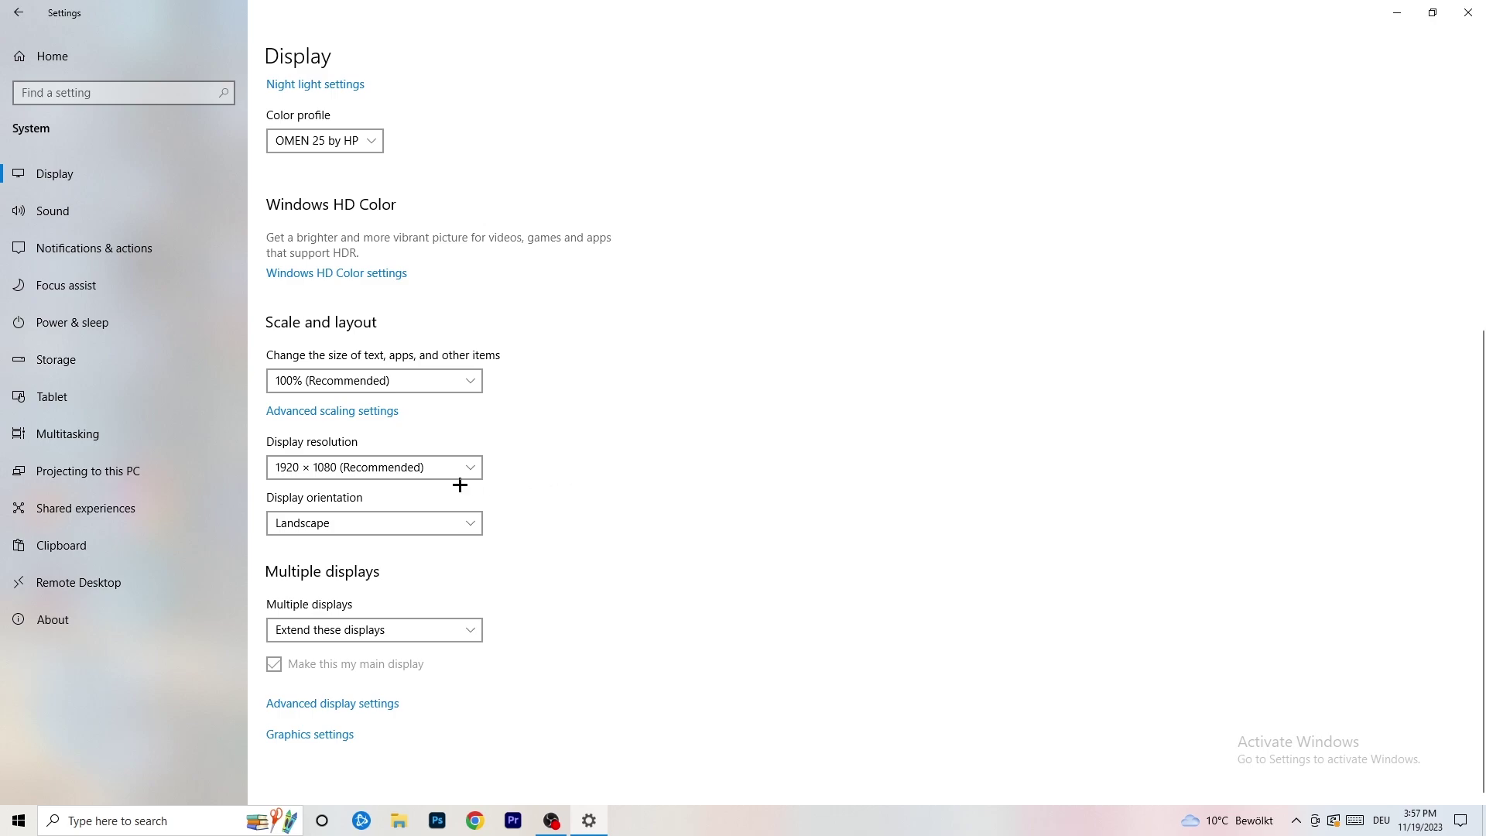
pyautogui.click(167, 322)
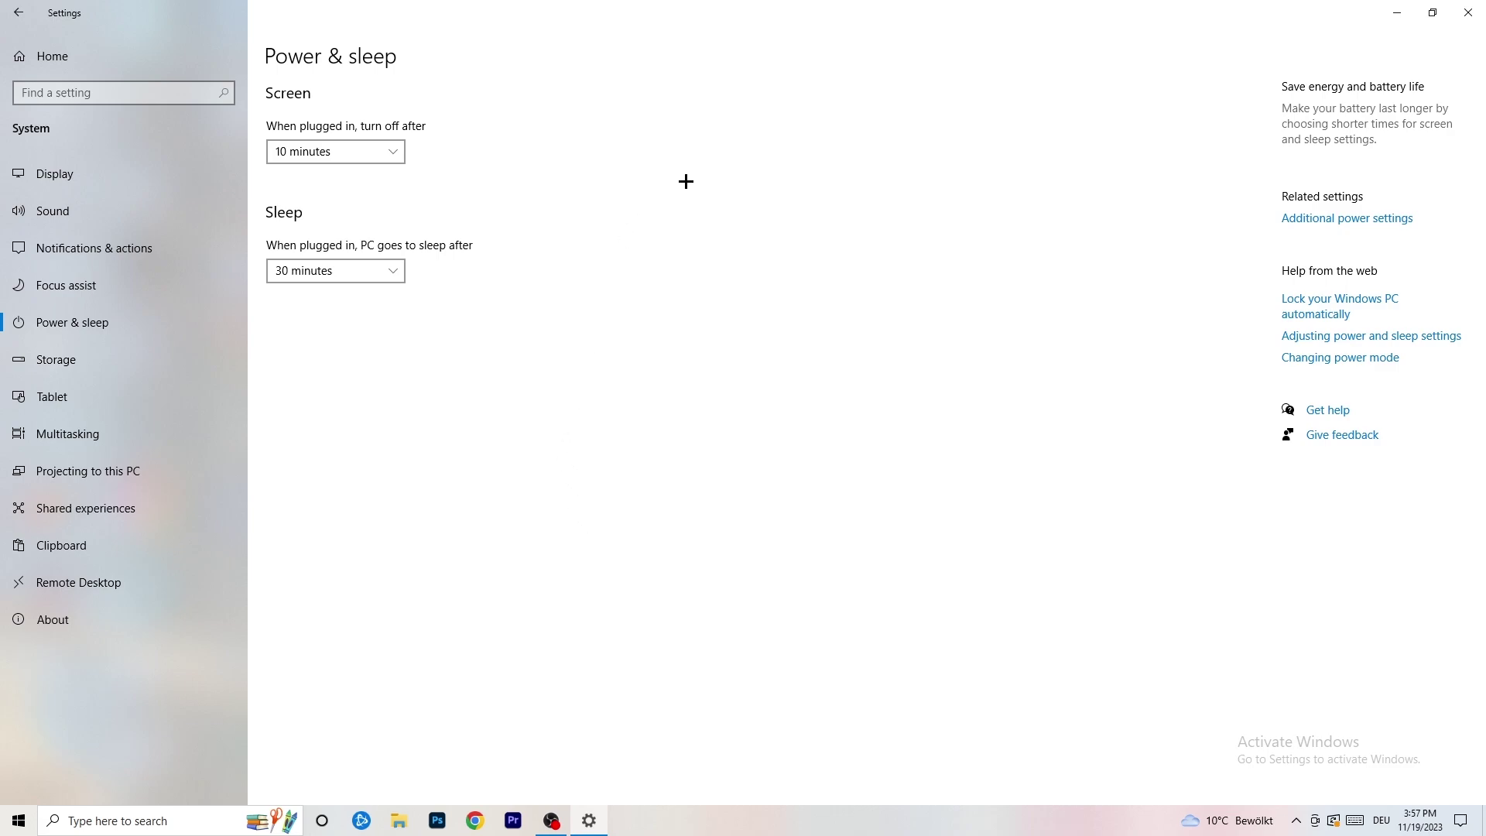
# - Show all power plans in Control Panel Power Options, with Balanced (recommended) selected
pyautogui.click(1332, 219)
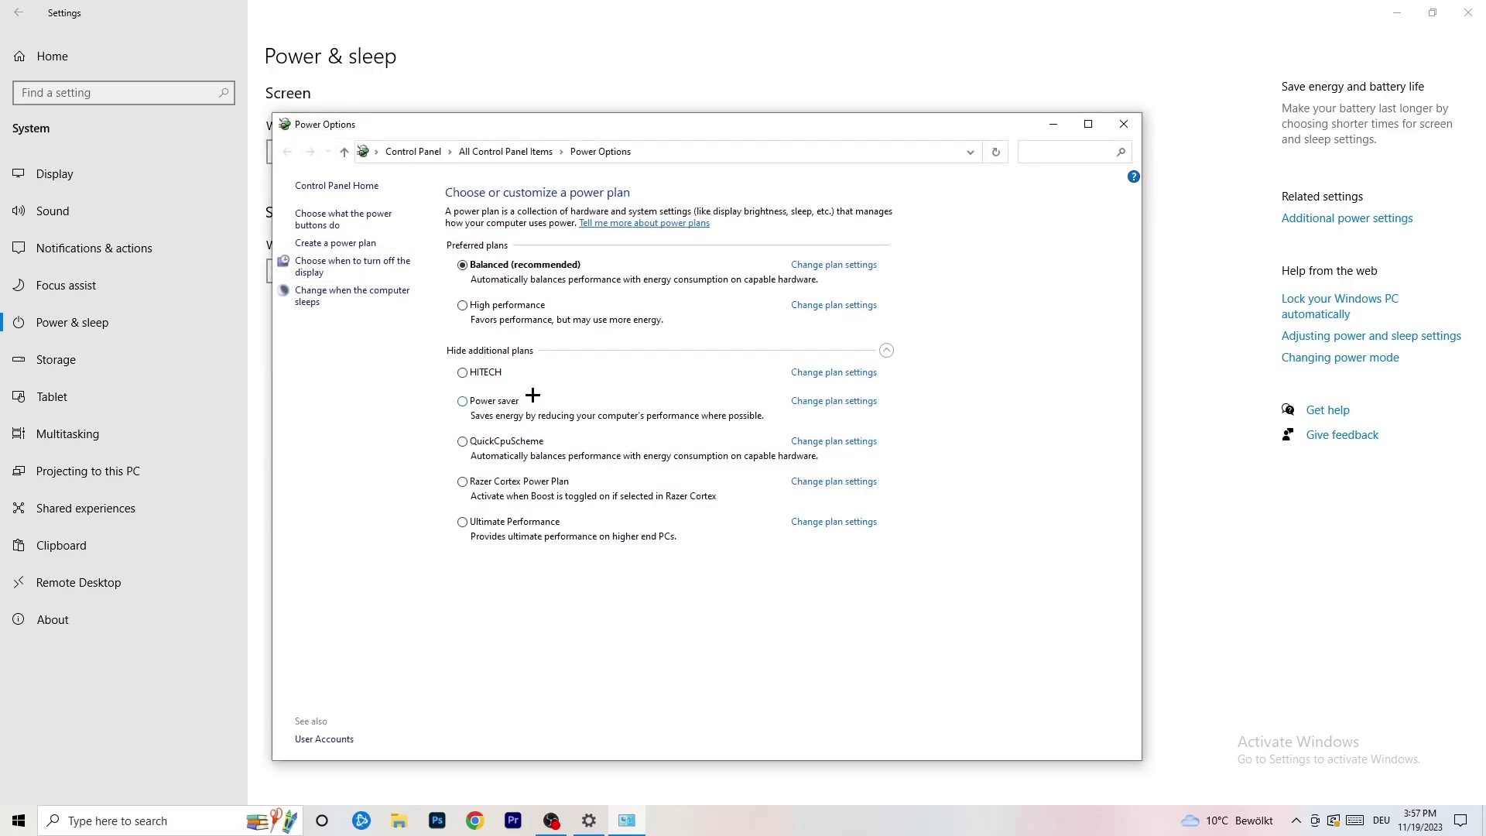
pyautogui.click(886, 351)
# - Close Power Options, set Storage Sense to run weekly (recycle bin 14 days, Downloads 60 days), then close Settings
pyautogui.click(1123, 124)
pyautogui.click(91, 356)
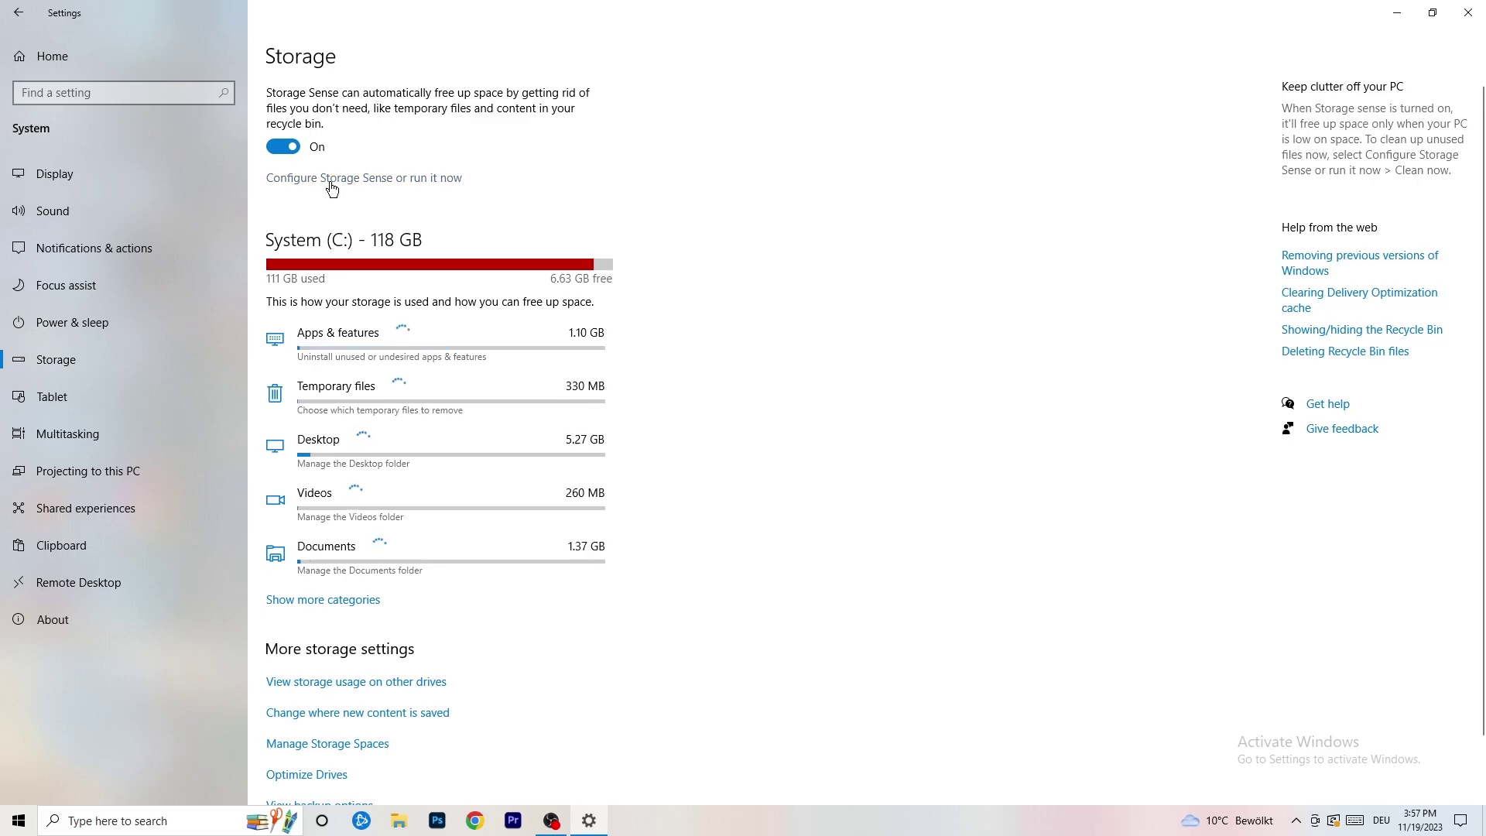
pyautogui.click(332, 179)
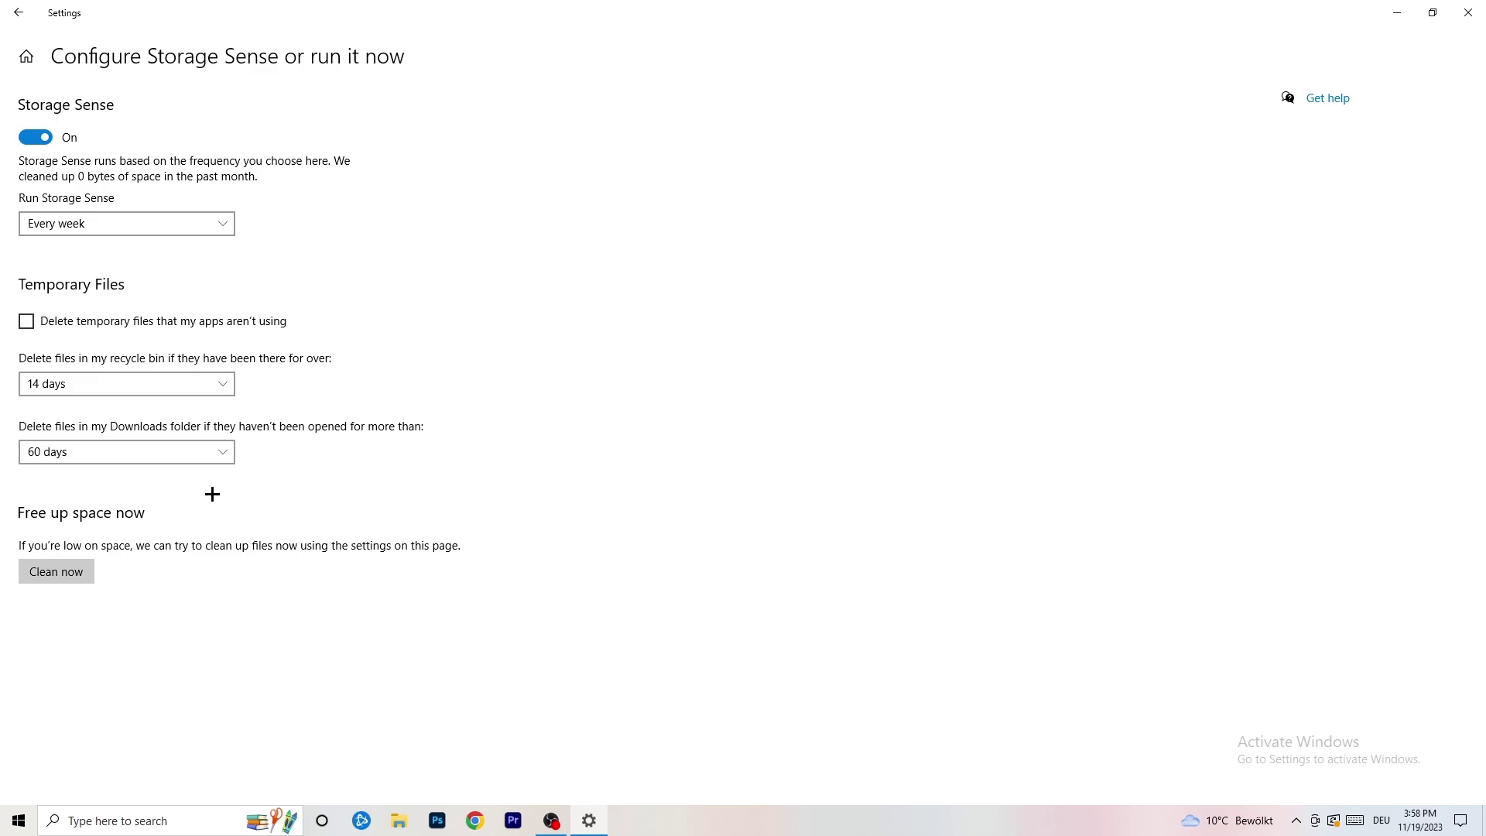
pyautogui.click(1467, 8)
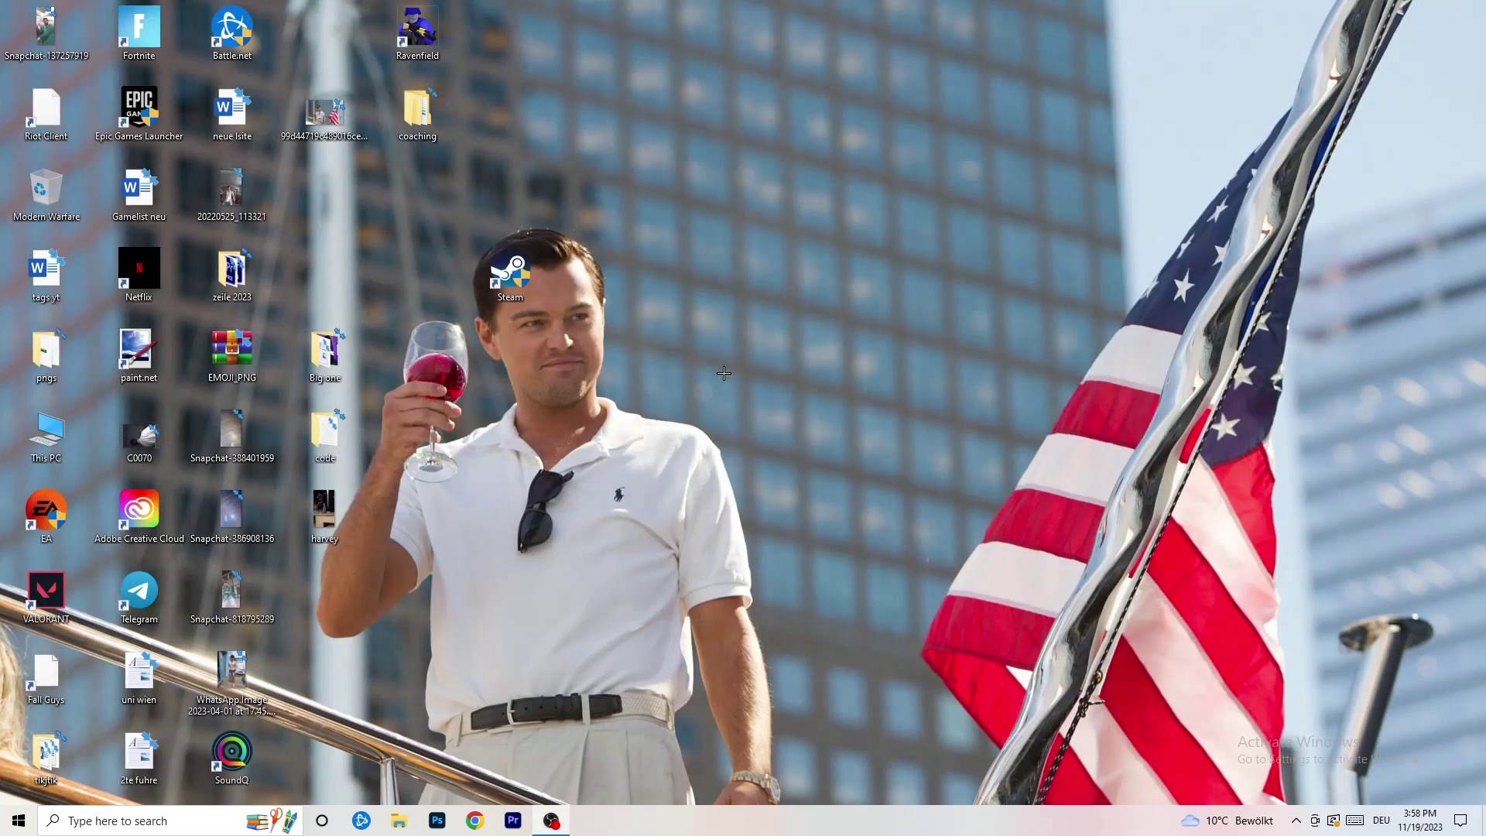